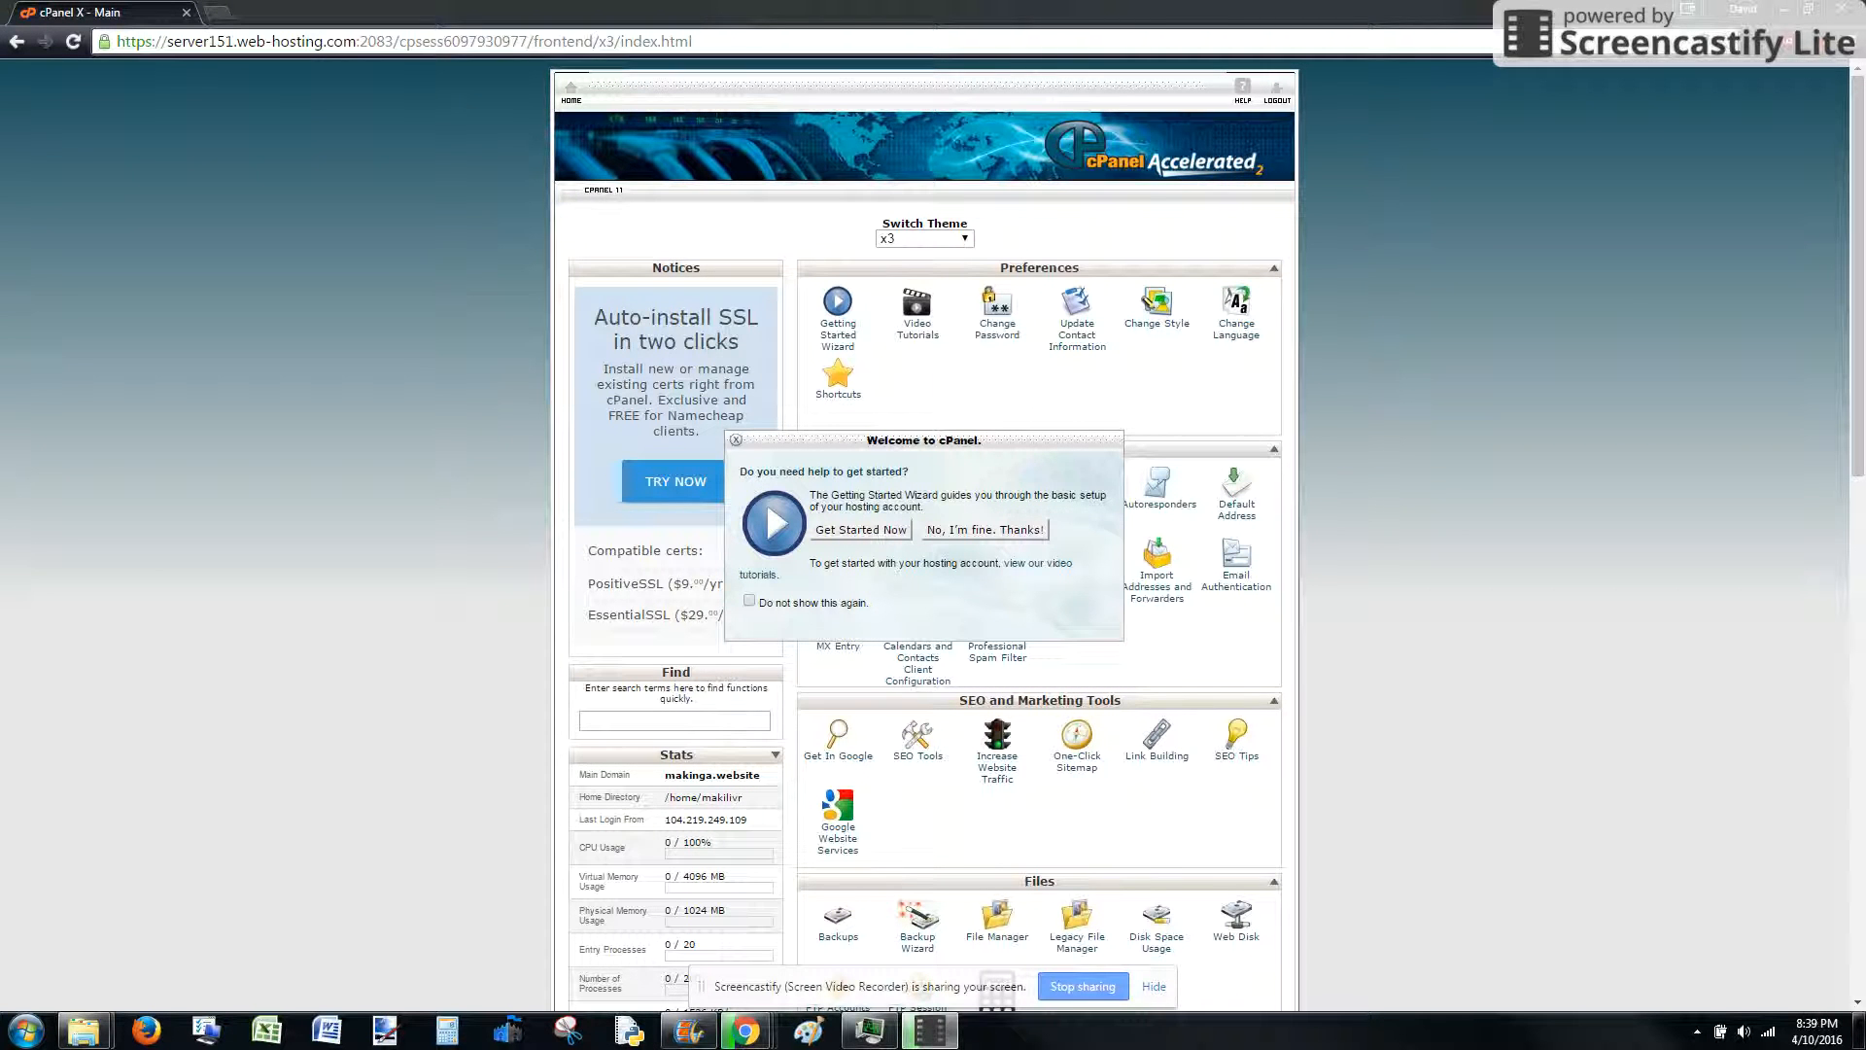
Close the Welcome to cPanel pop-up to reveal the dashboard's tool sections
click(1153, 986)
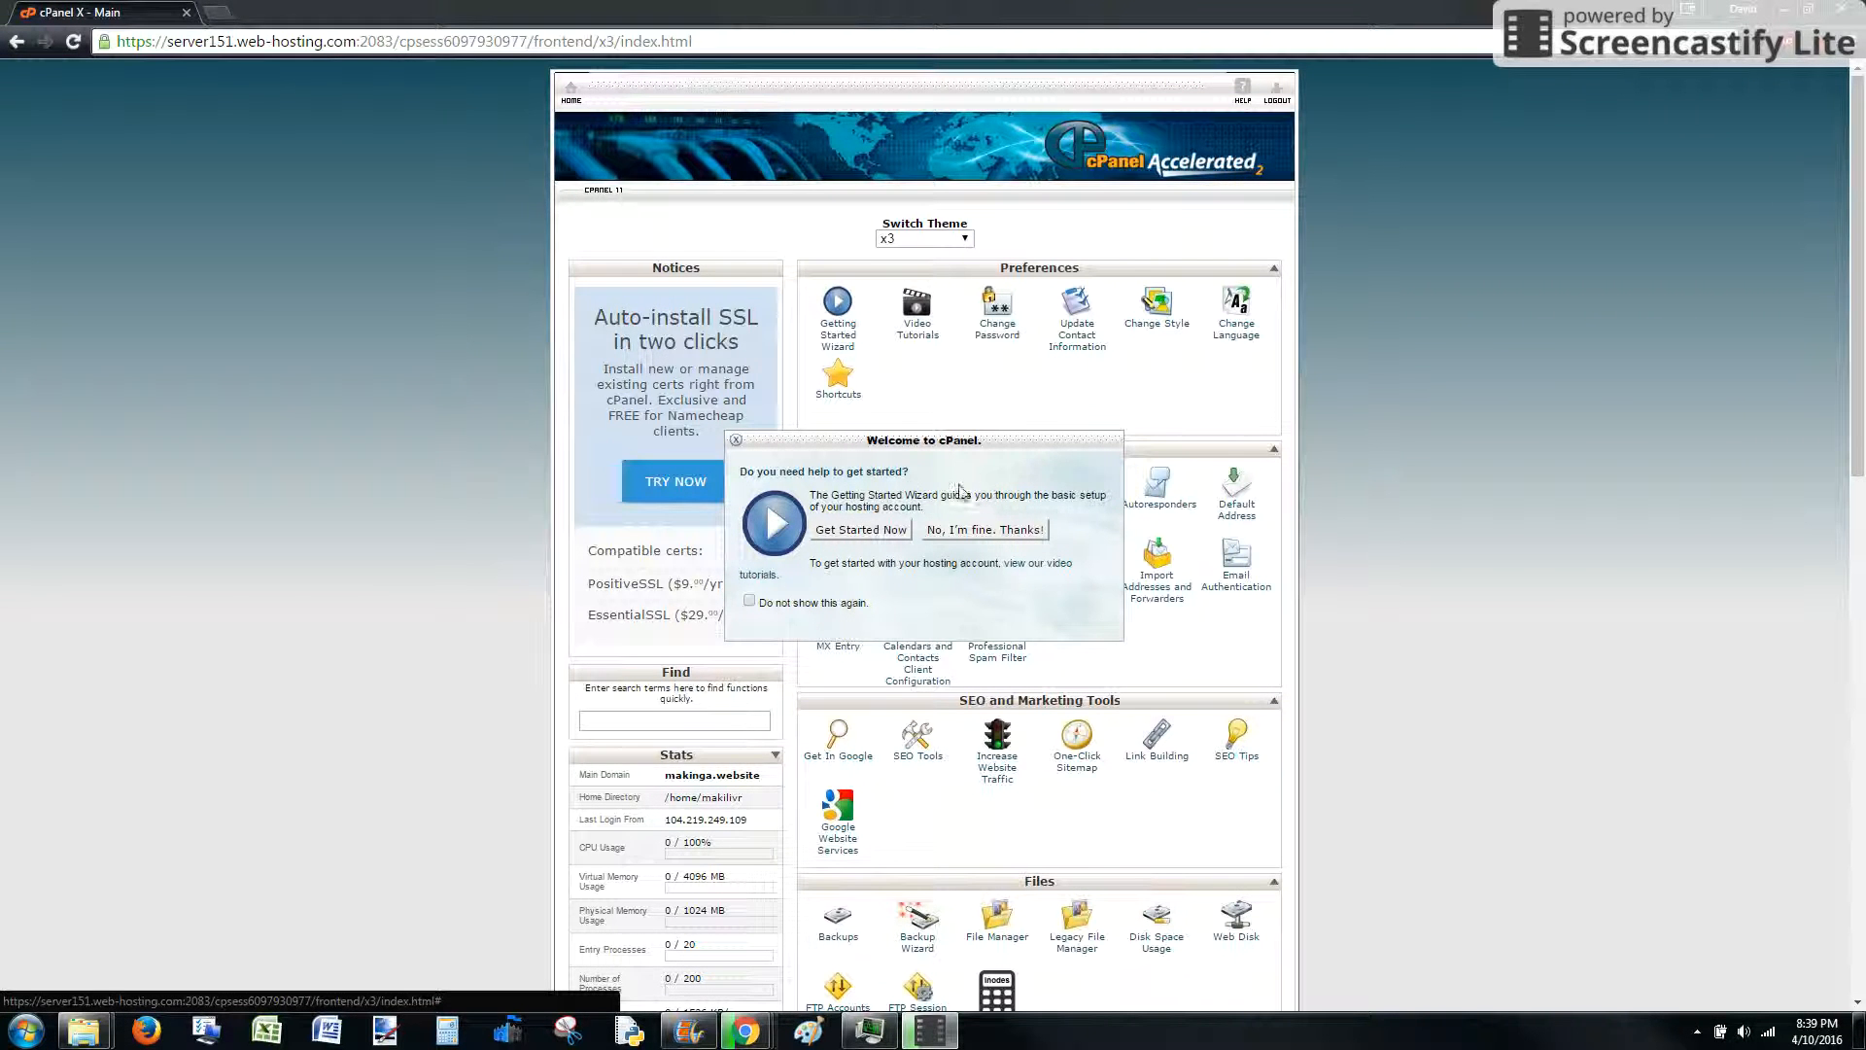
click(736, 440)
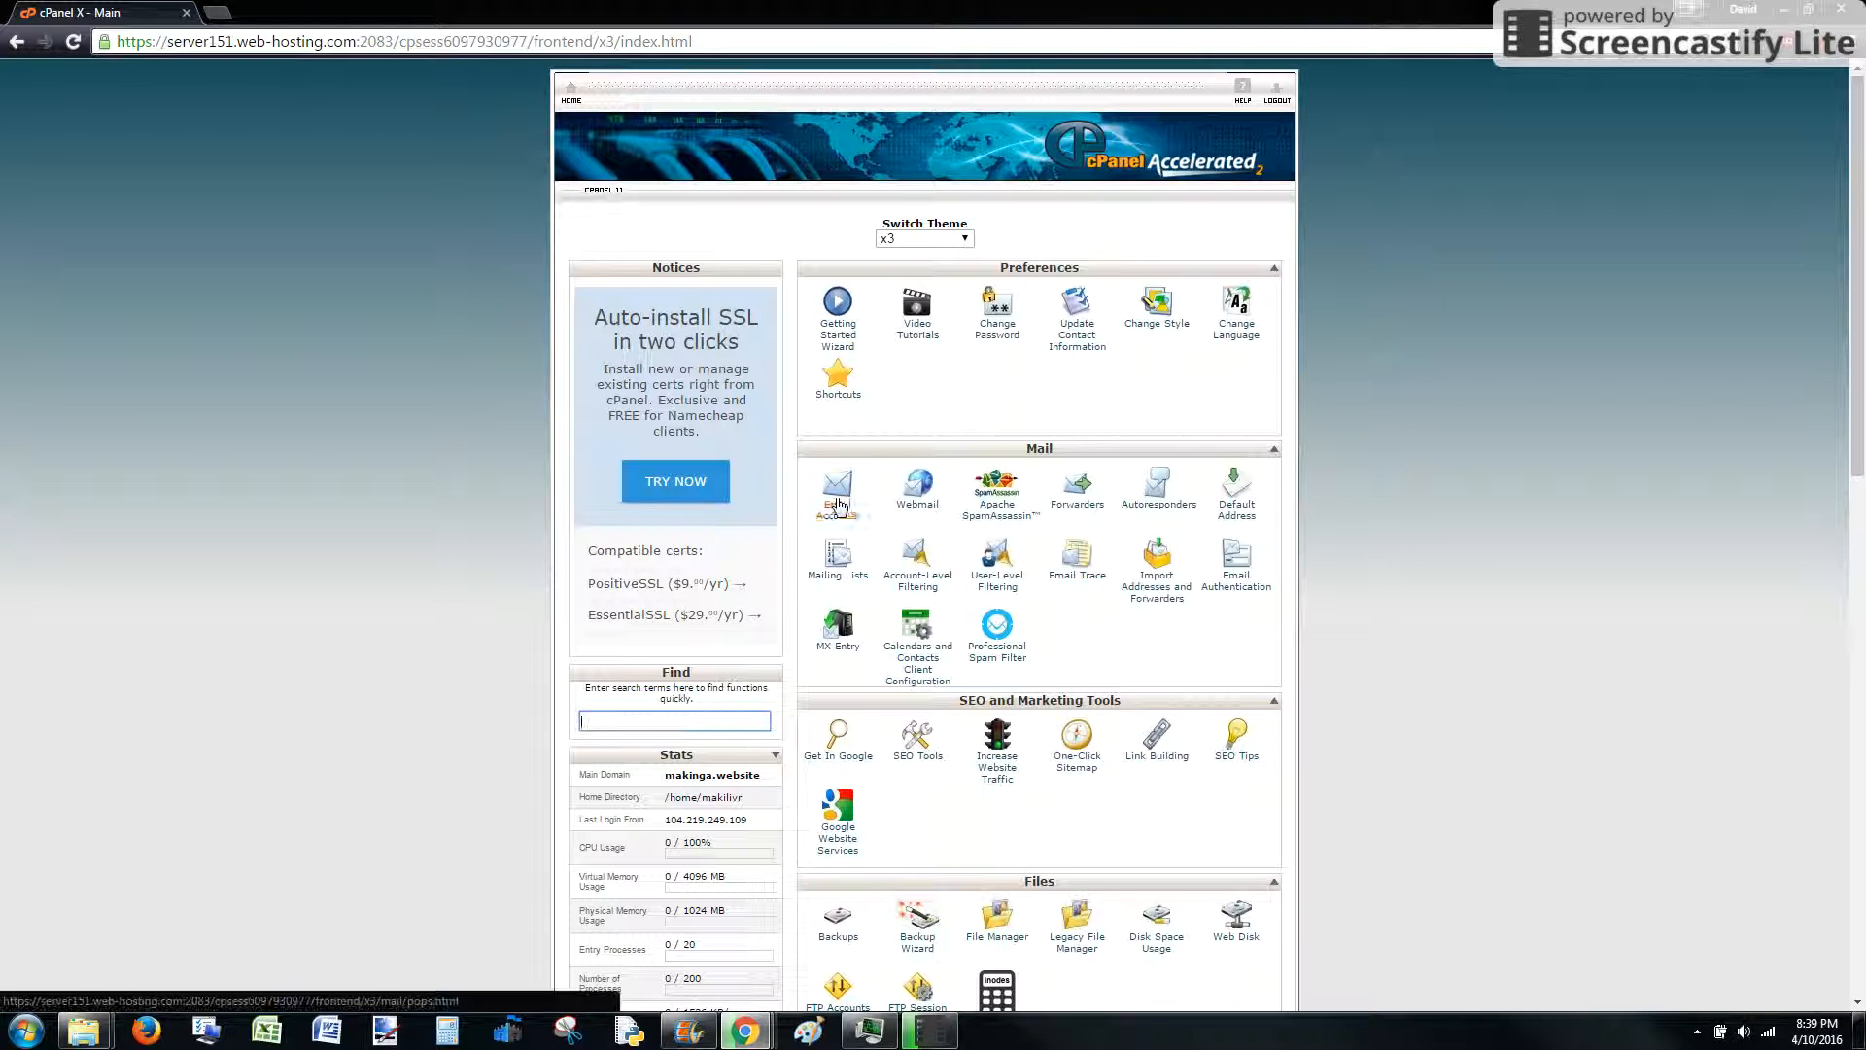
Scroll down to Softaculous Apps Installer and launch the WordPress script
scroll(844, 525, down, 1)
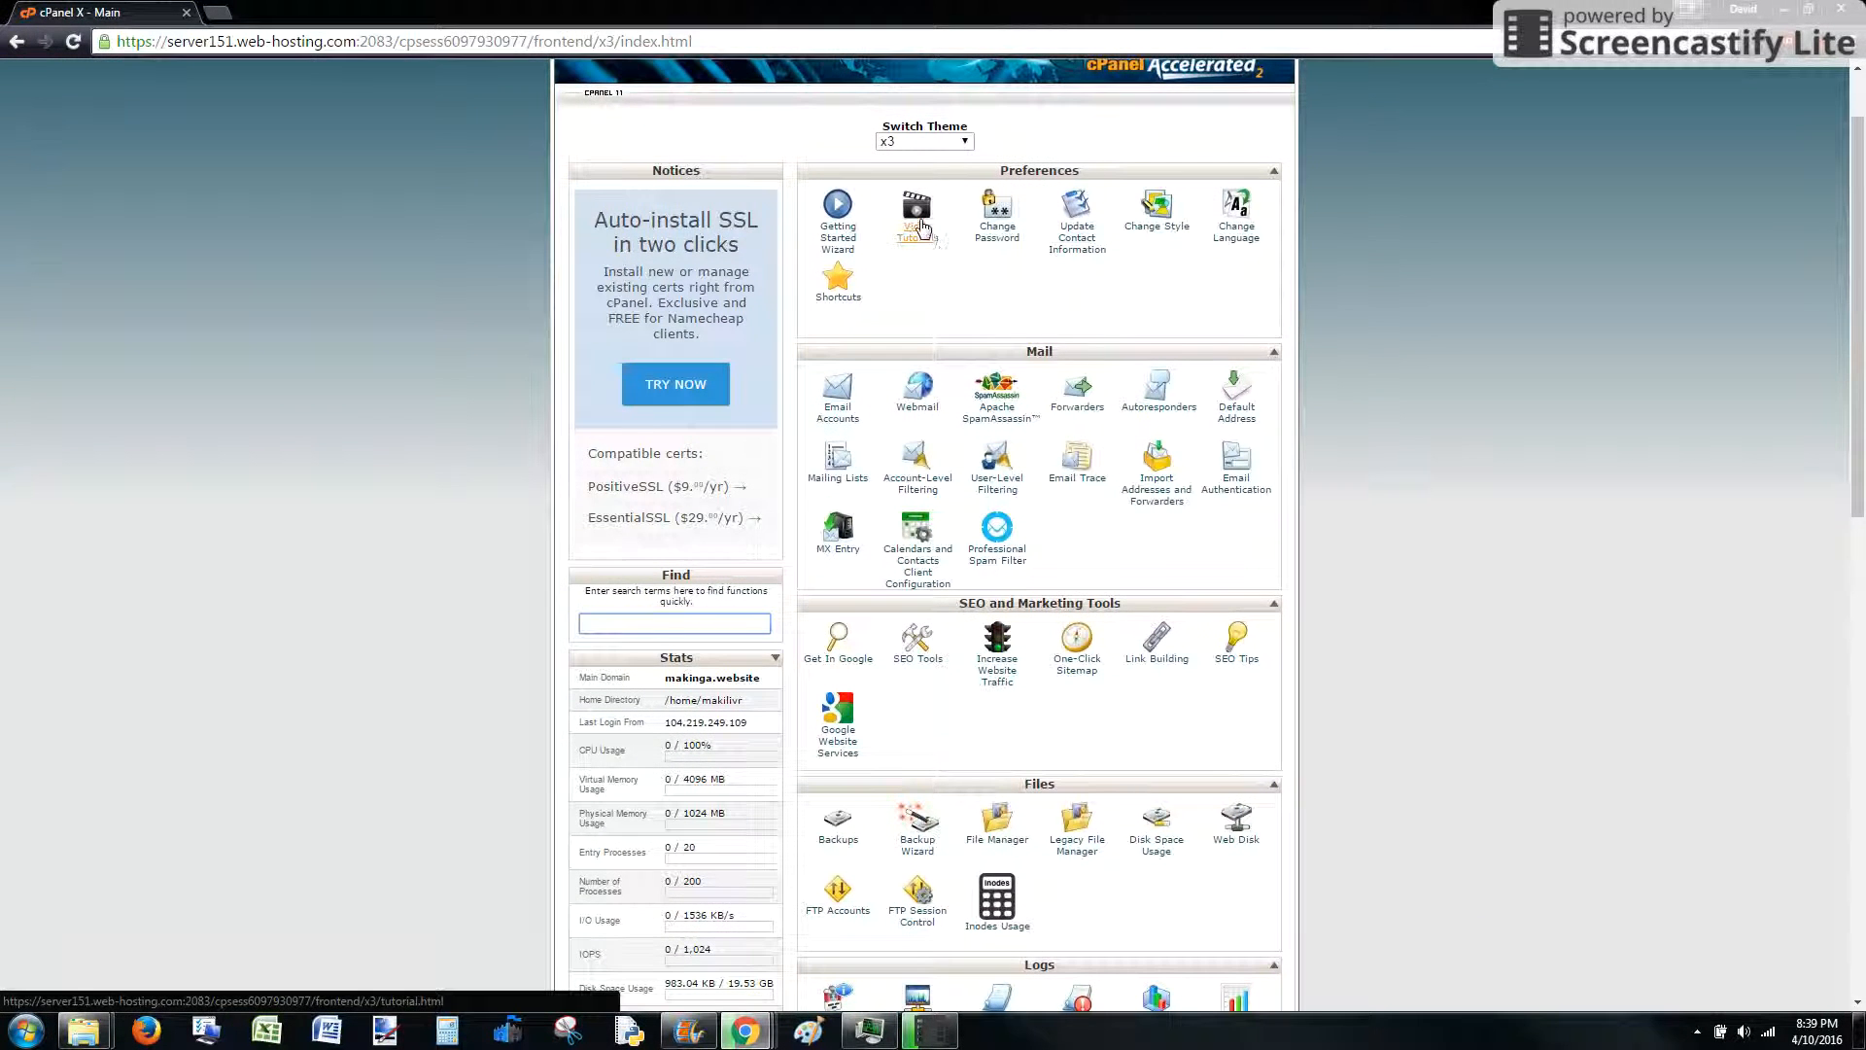
scroll(1409, 544, down, 3)
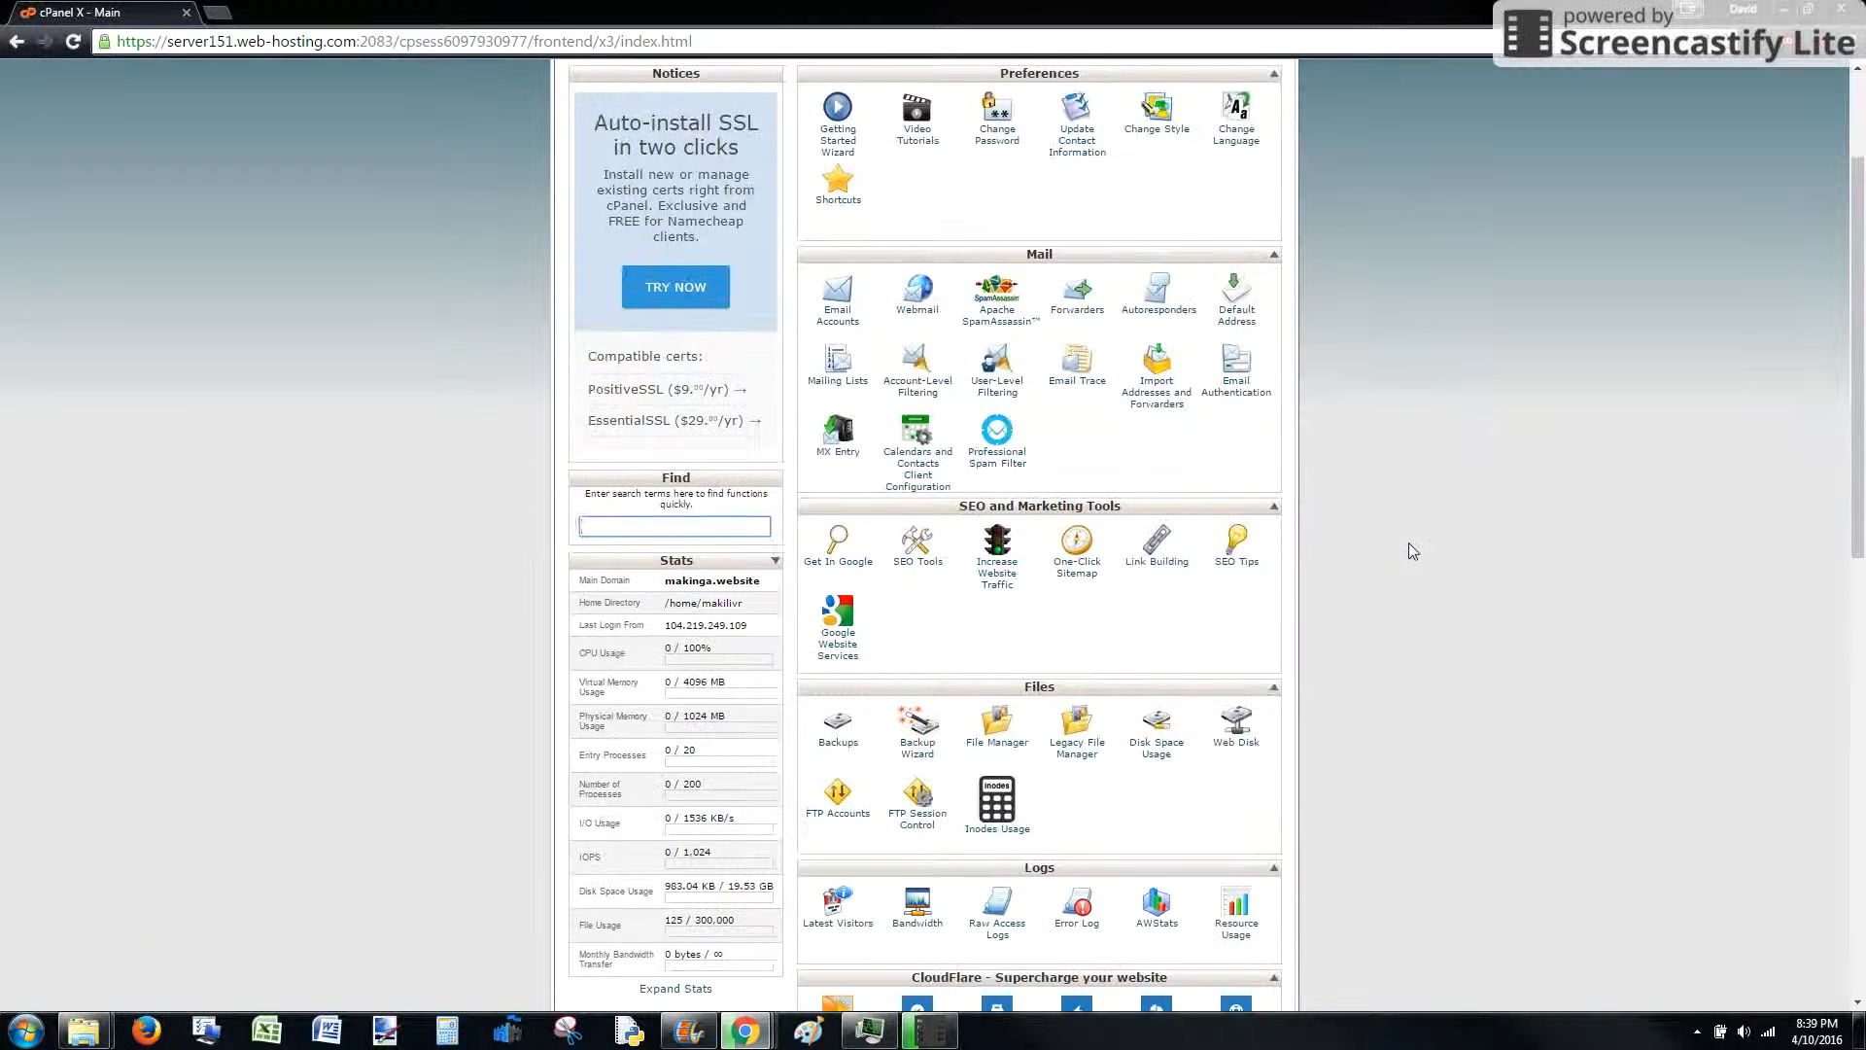
scroll(1406, 564, down, 1)
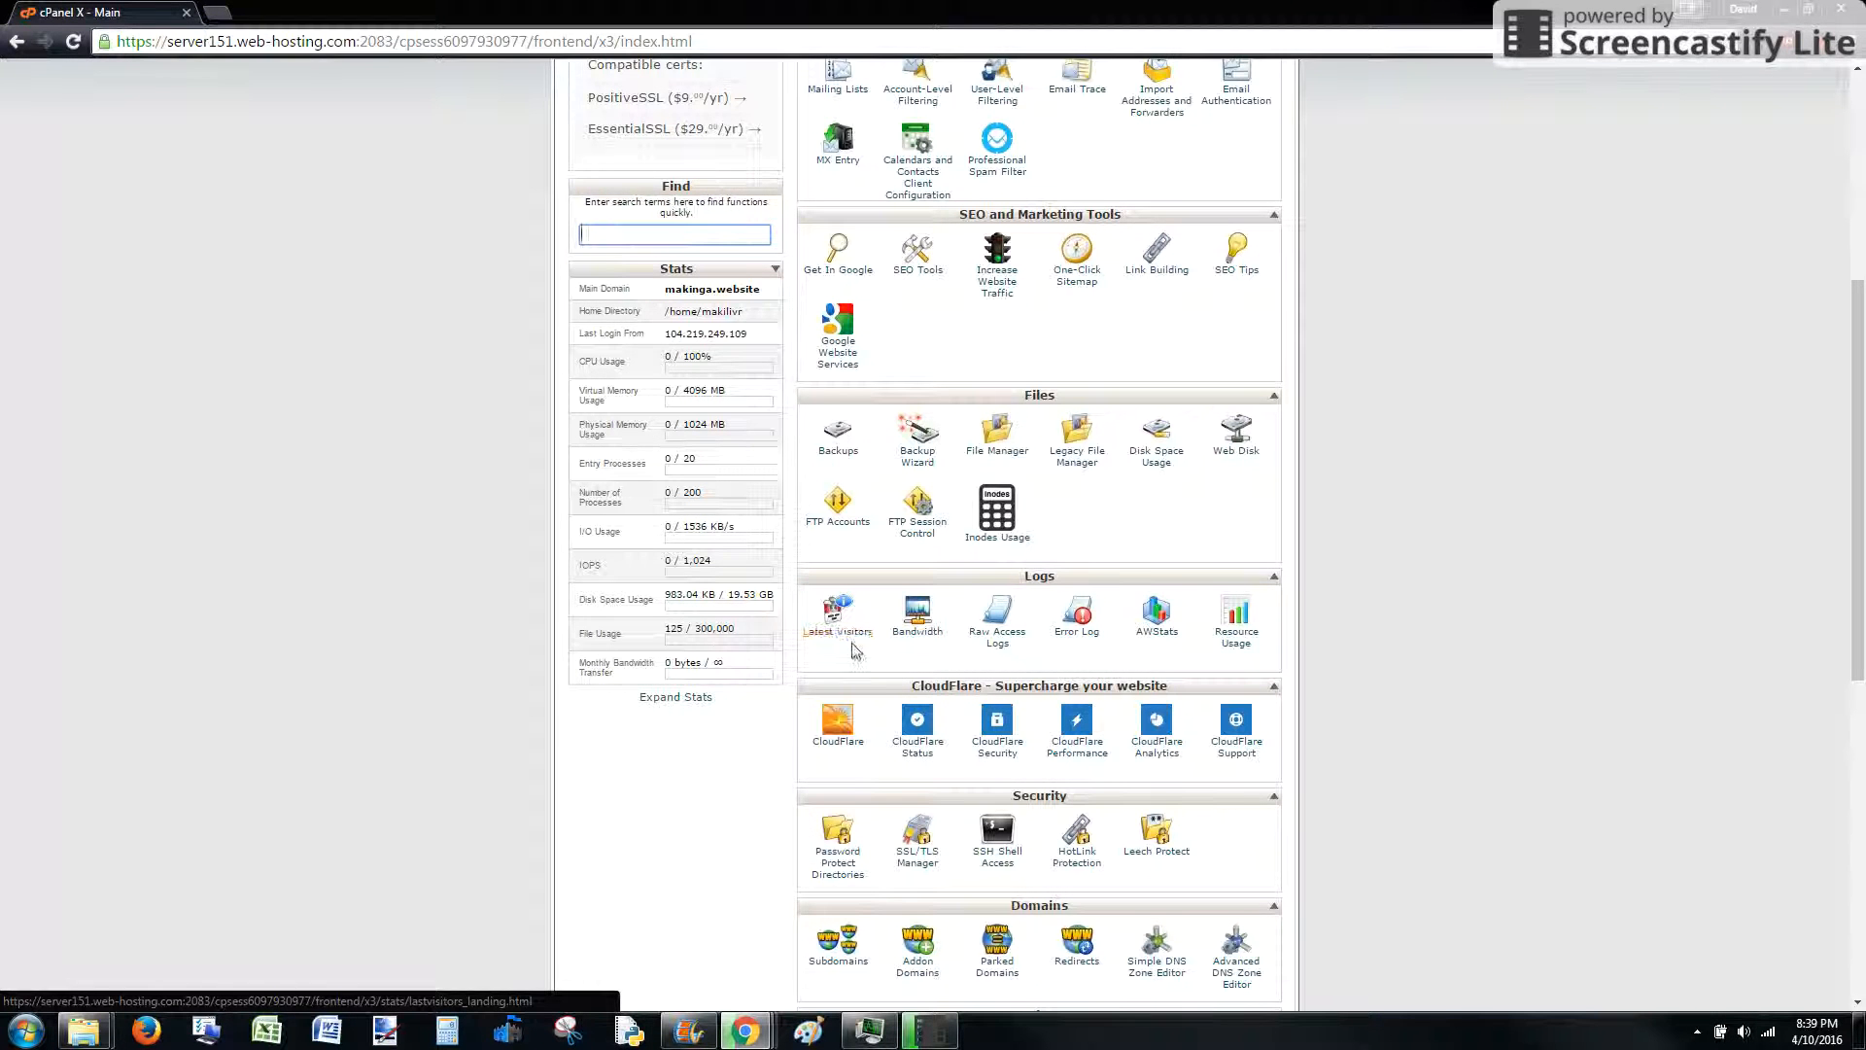
scroll(855, 651, down, 4)
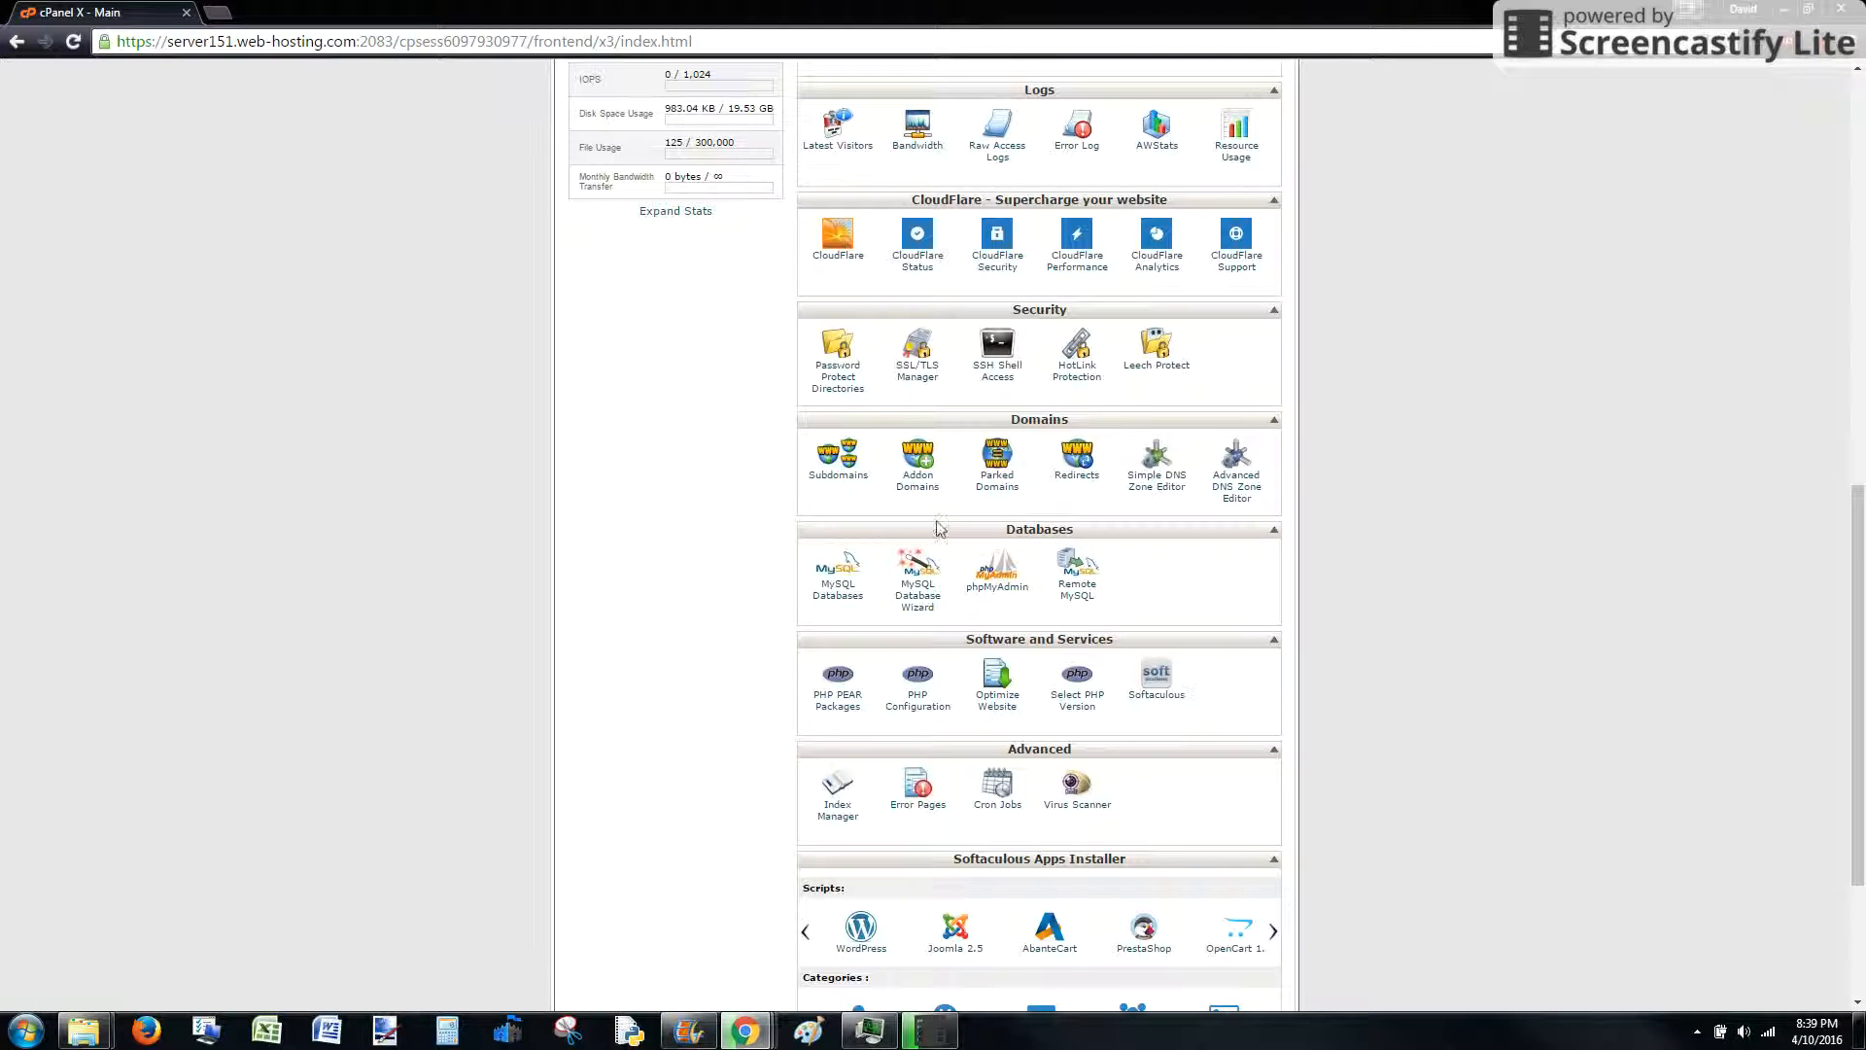
scroll(680, 641, down, 3)
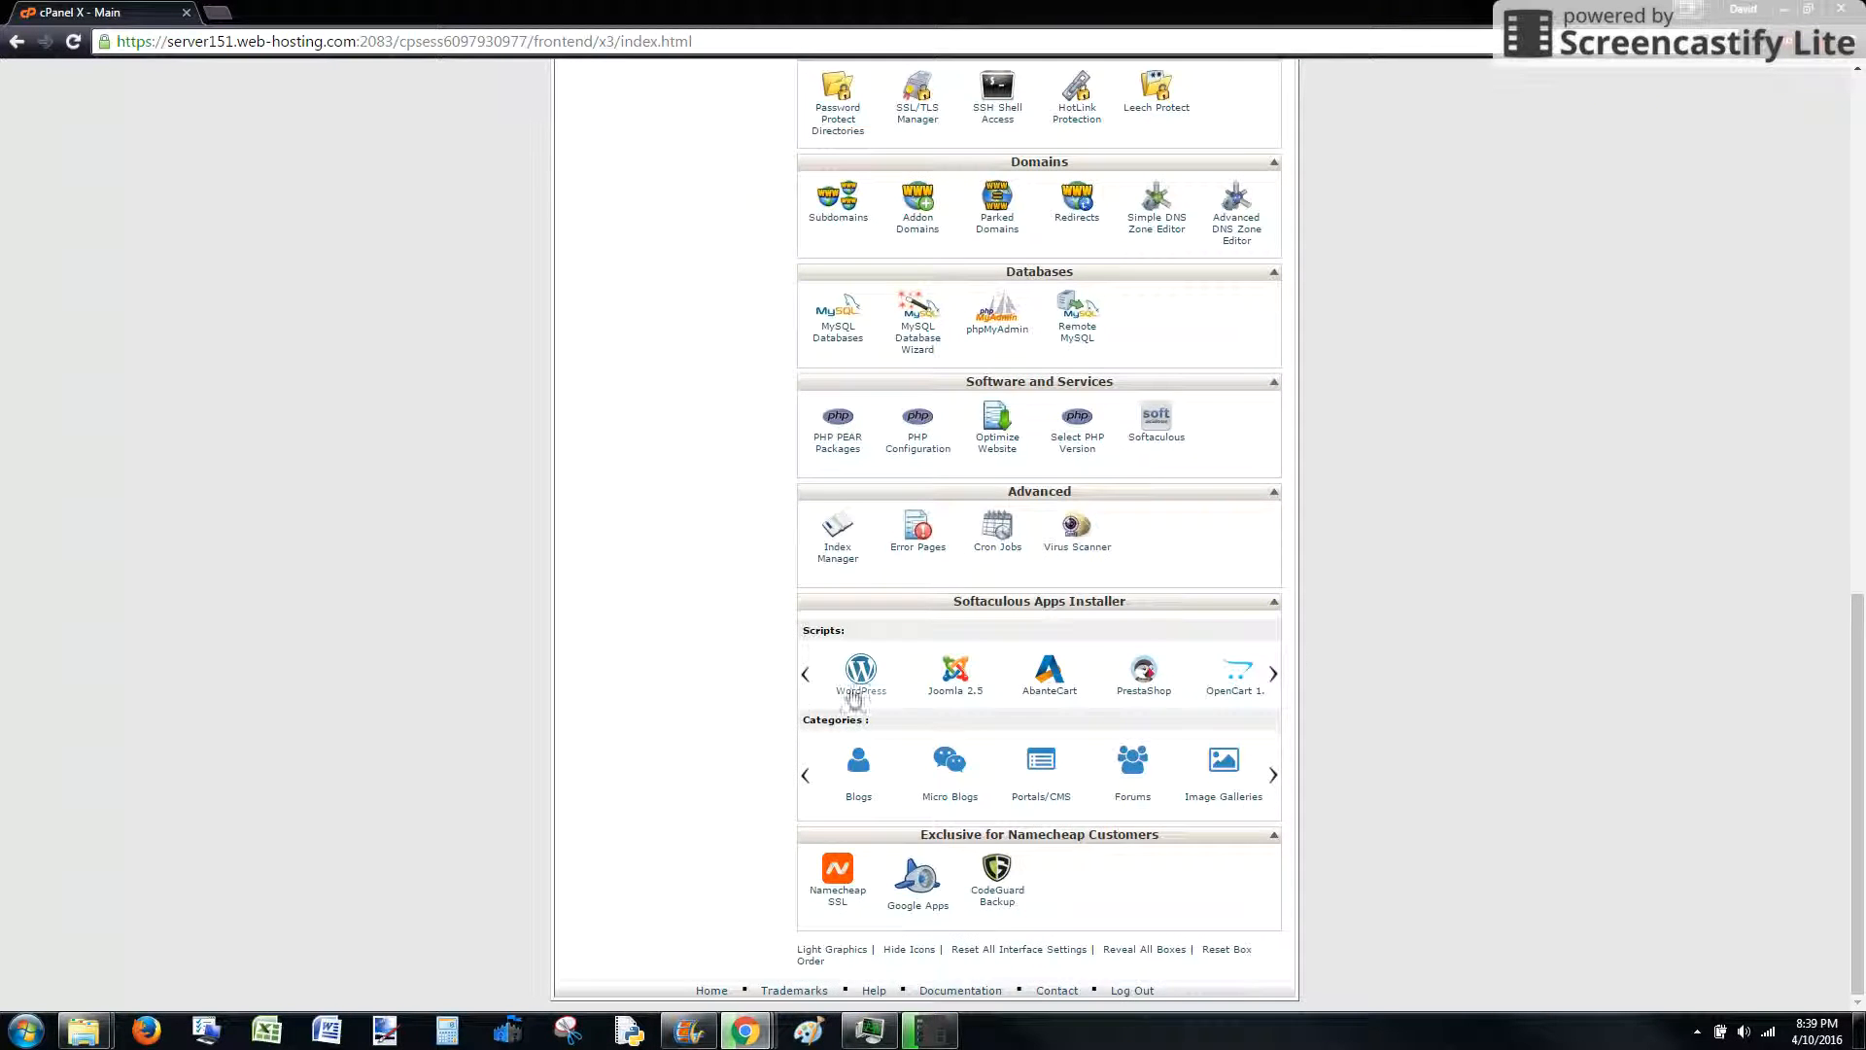
scroll(1408, 784, up, 9)
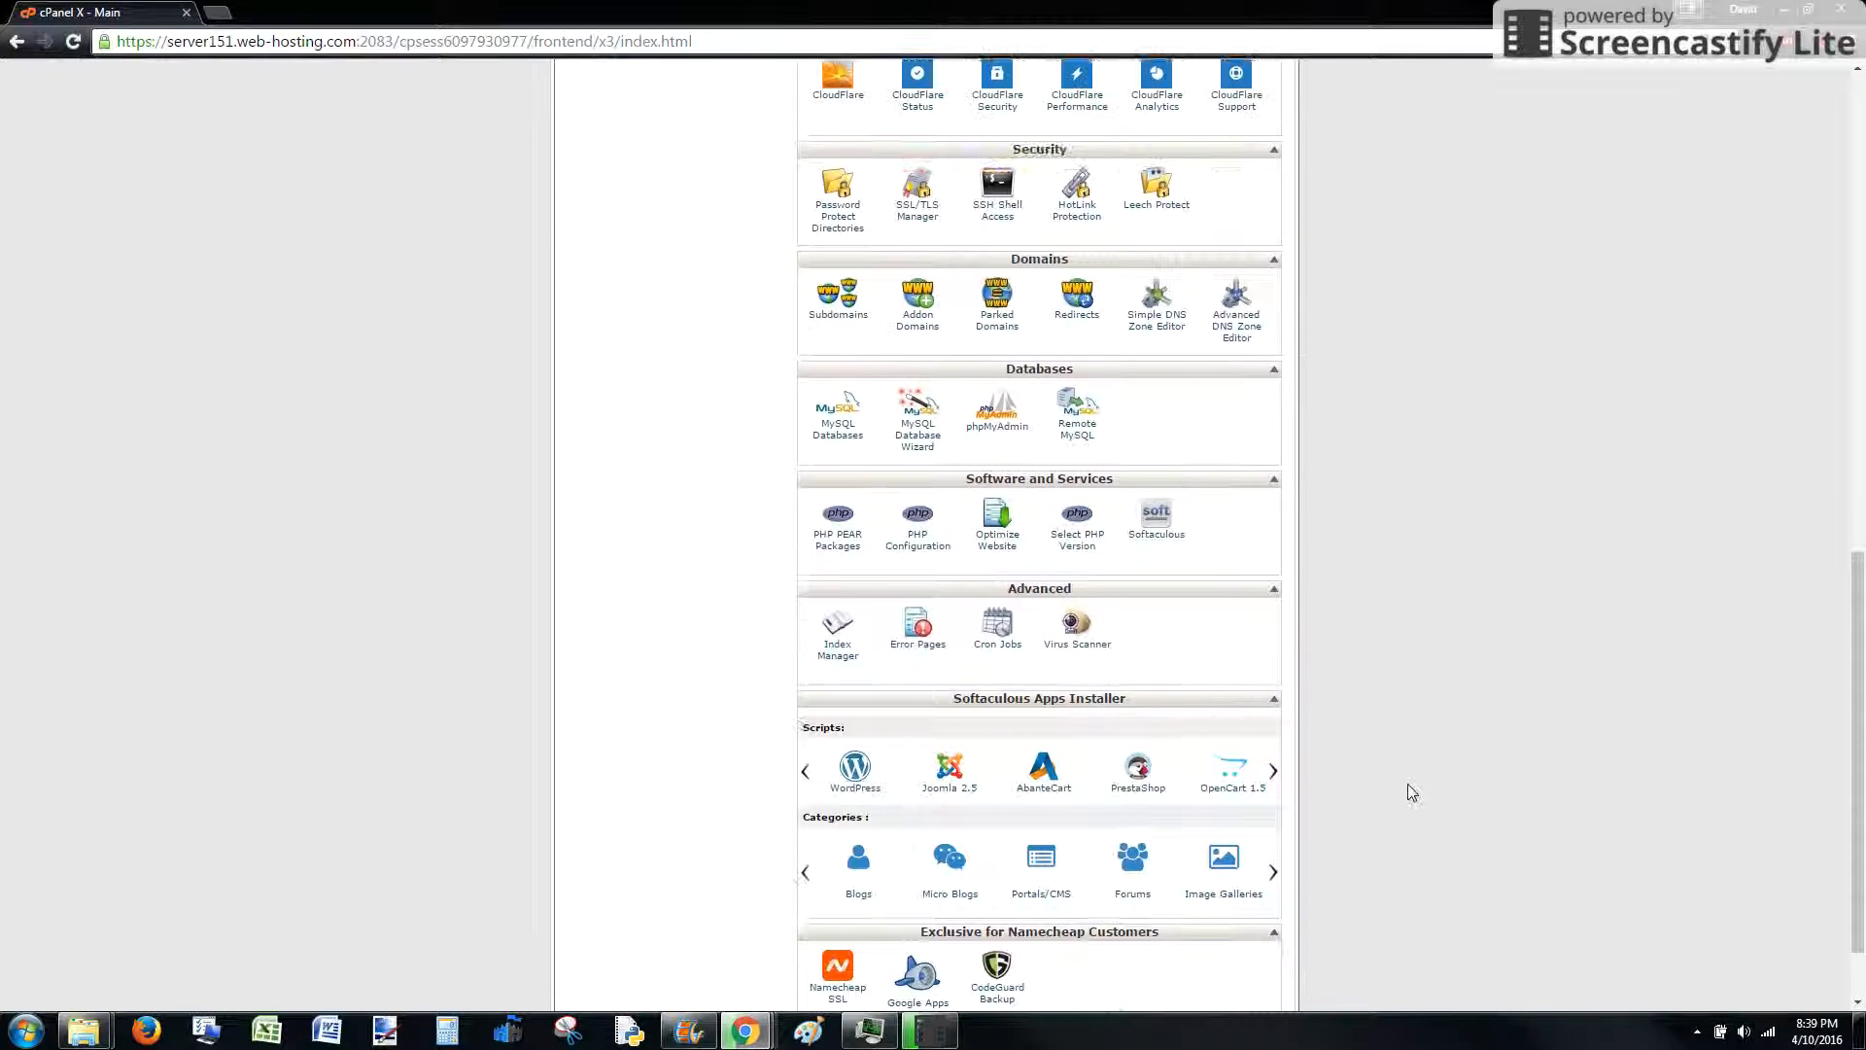
scroll(1407, 784, up, 4)
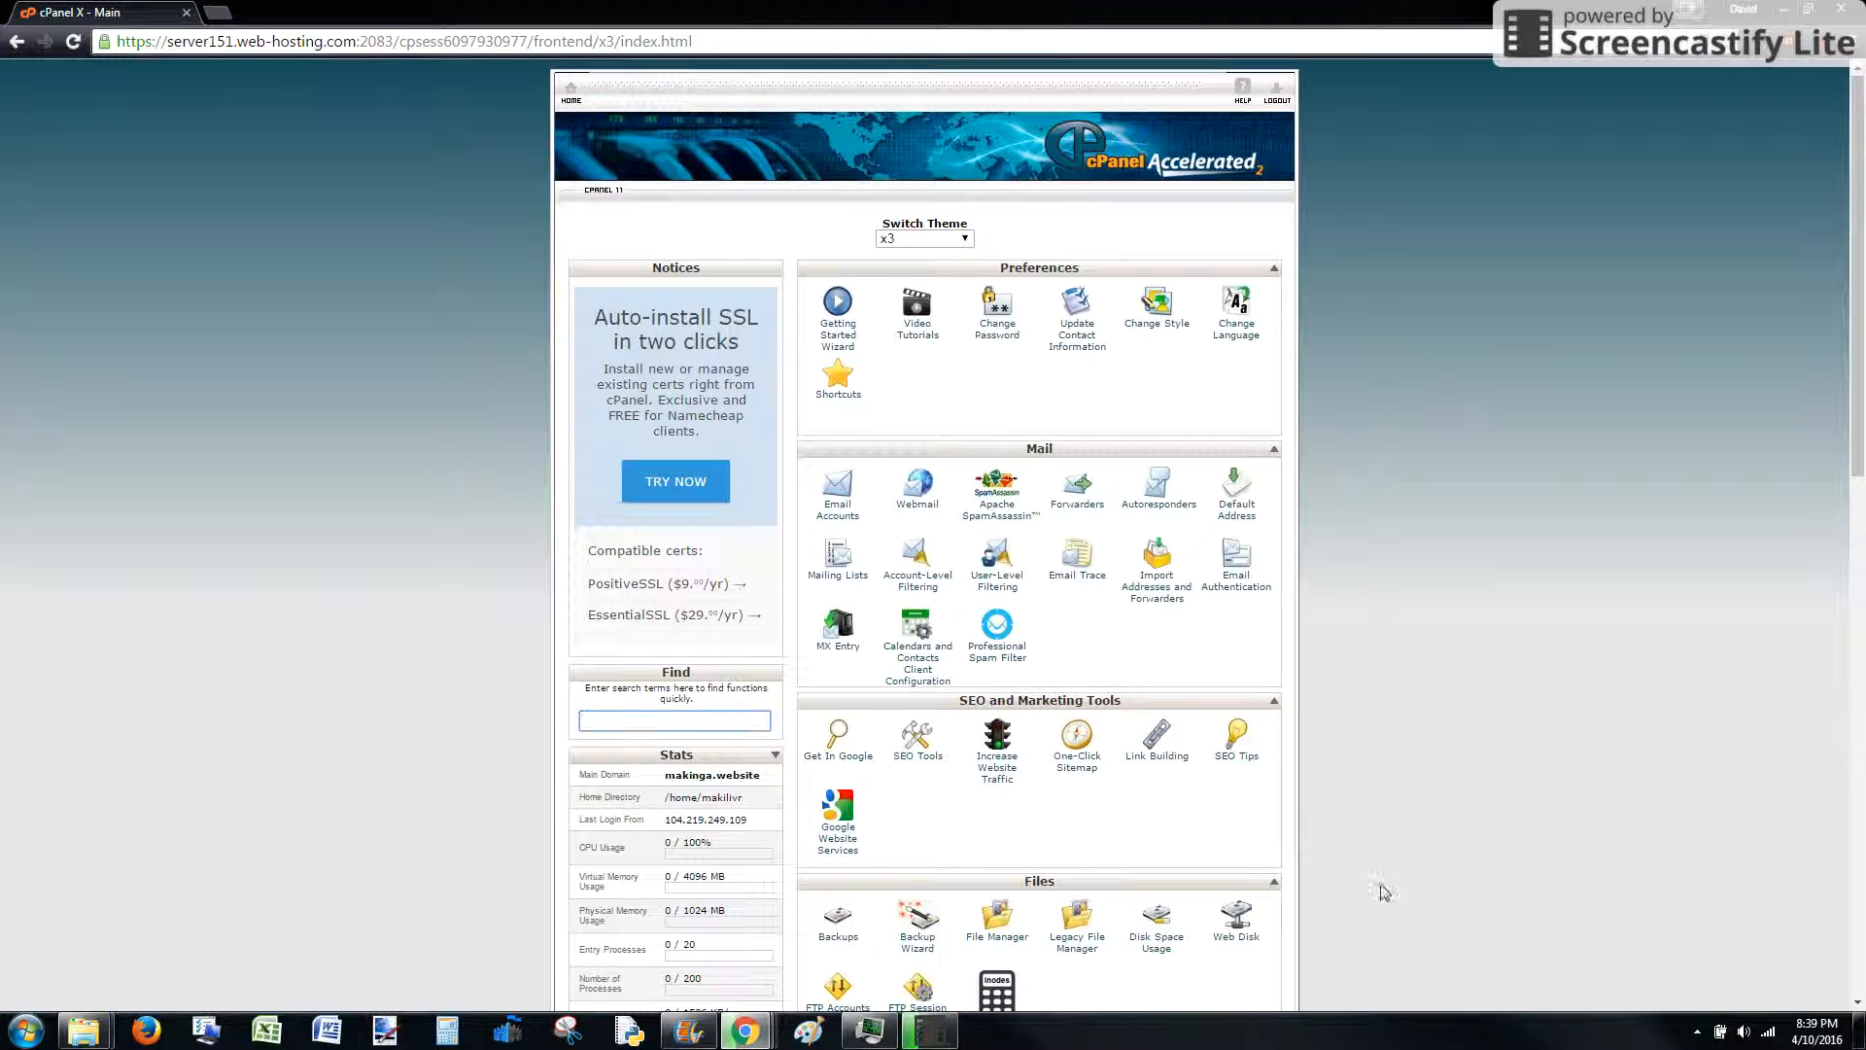
scroll(1215, 379, down, 11)
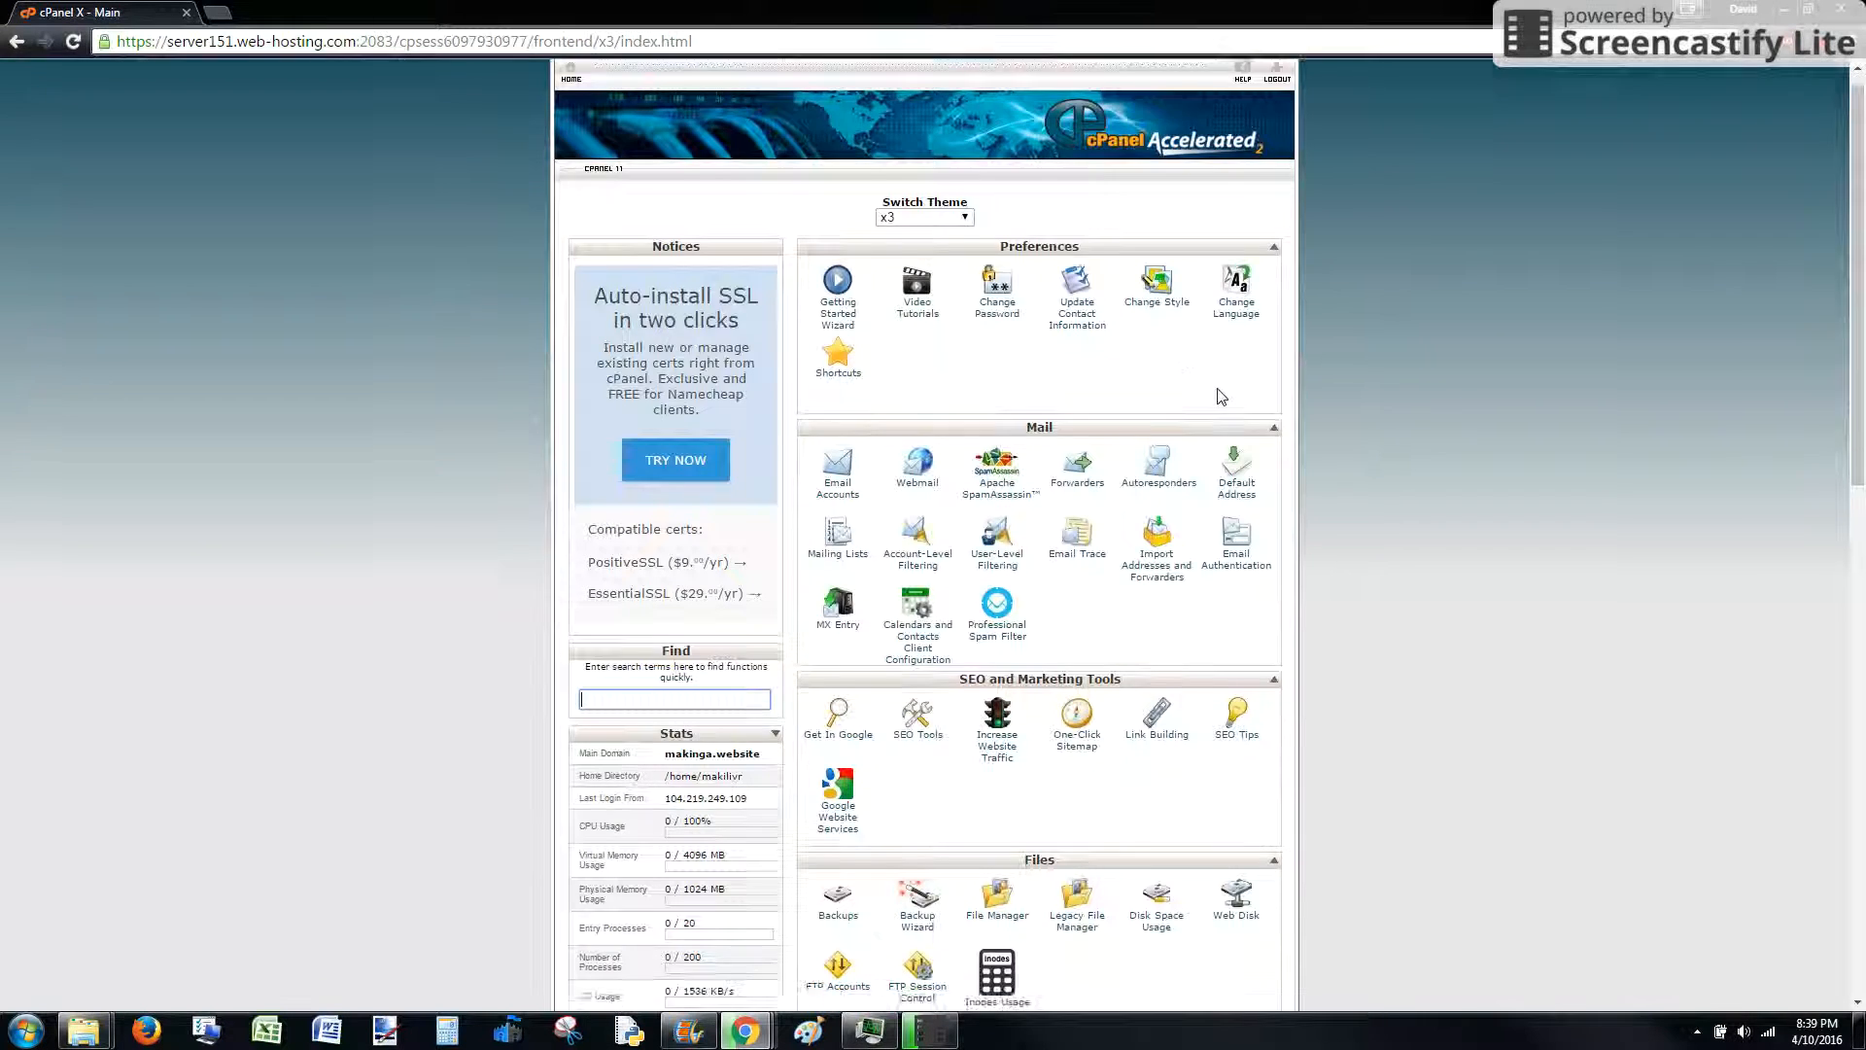
scroll(1220, 410, down, 1)
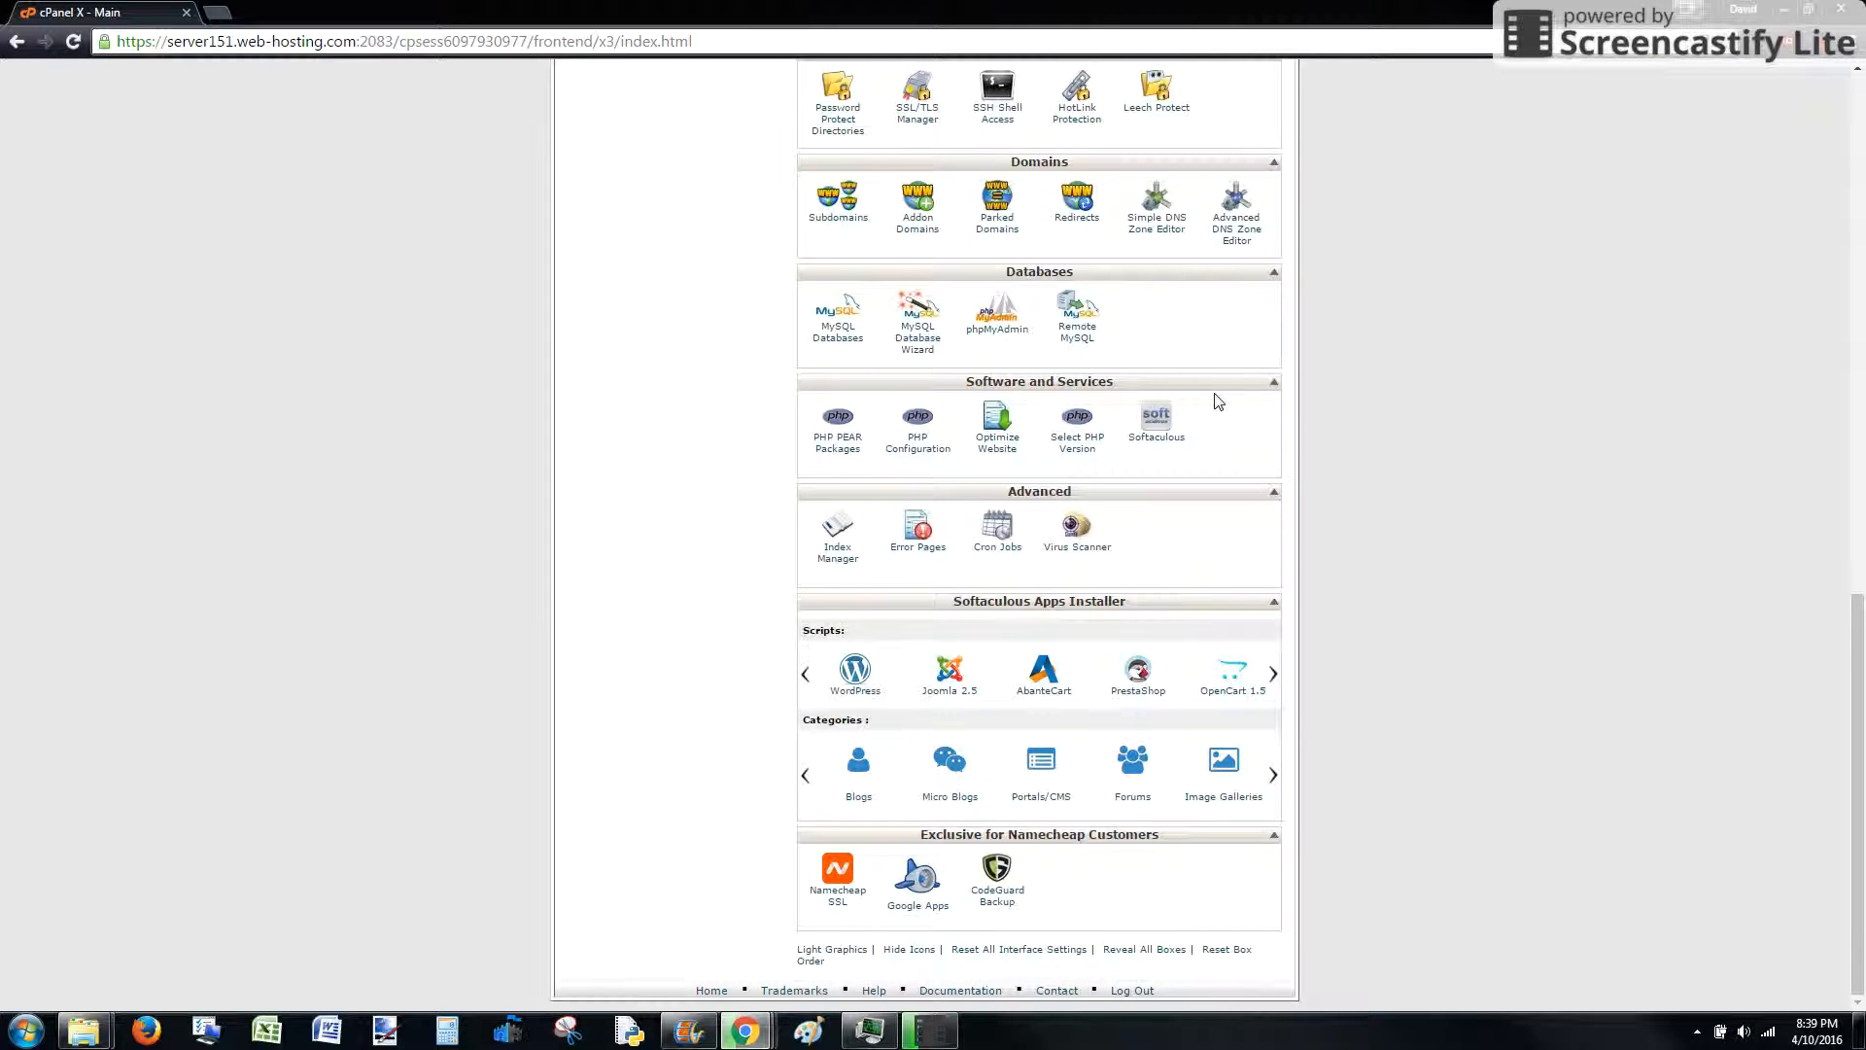
click(860, 677)
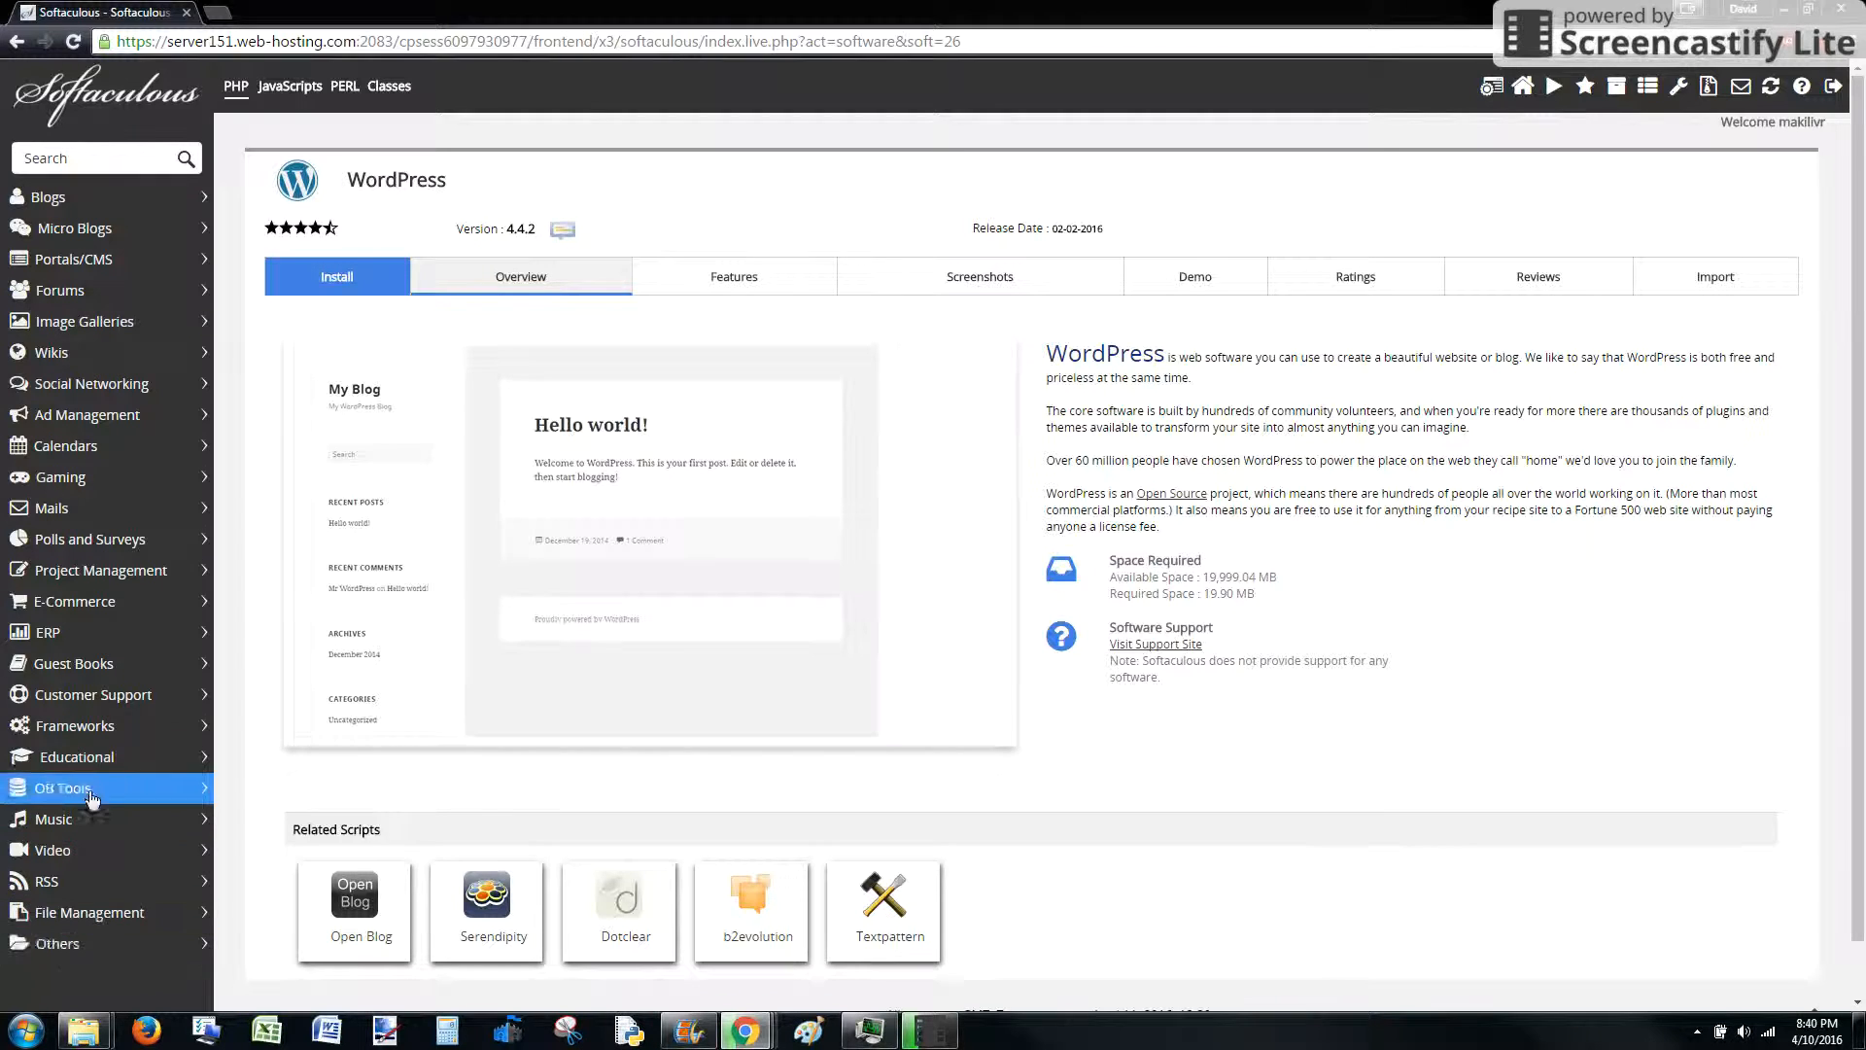
Open WordPress's Install form and edit the site name
click(336, 280)
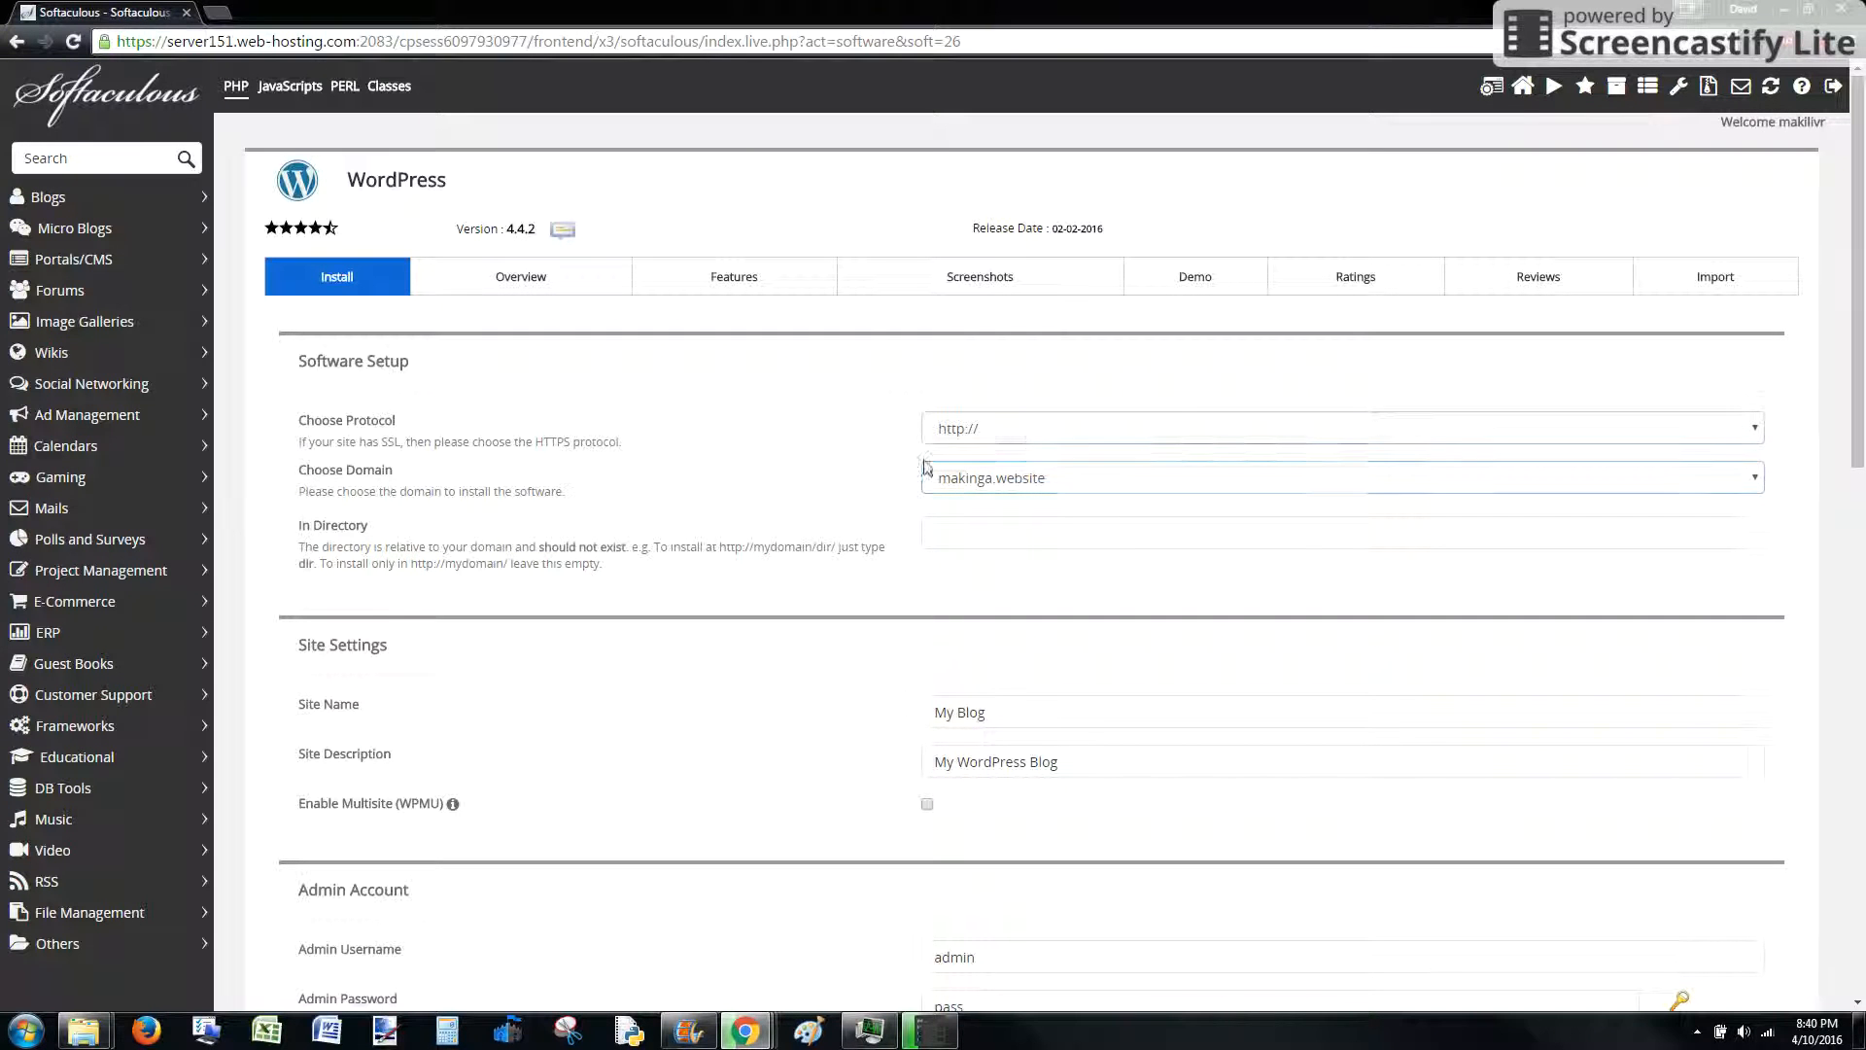
scroll(881, 514, down, 3)
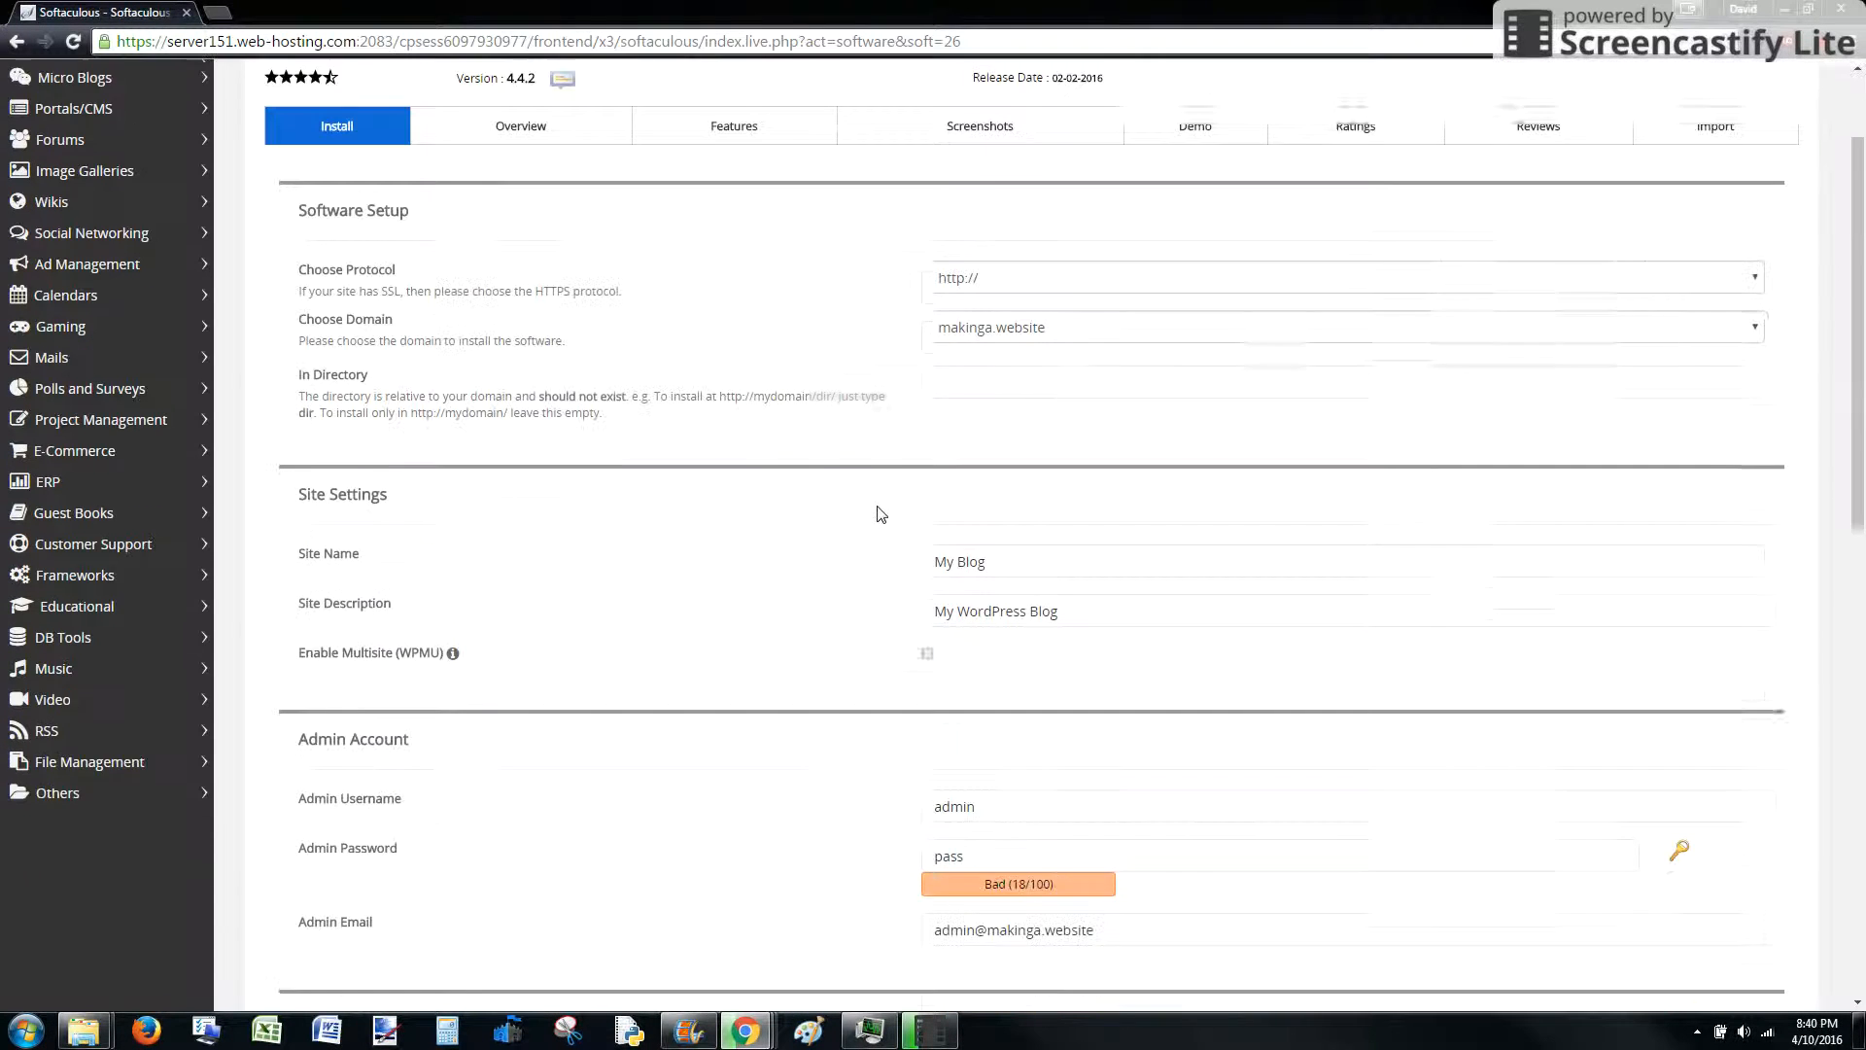
click(982, 513)
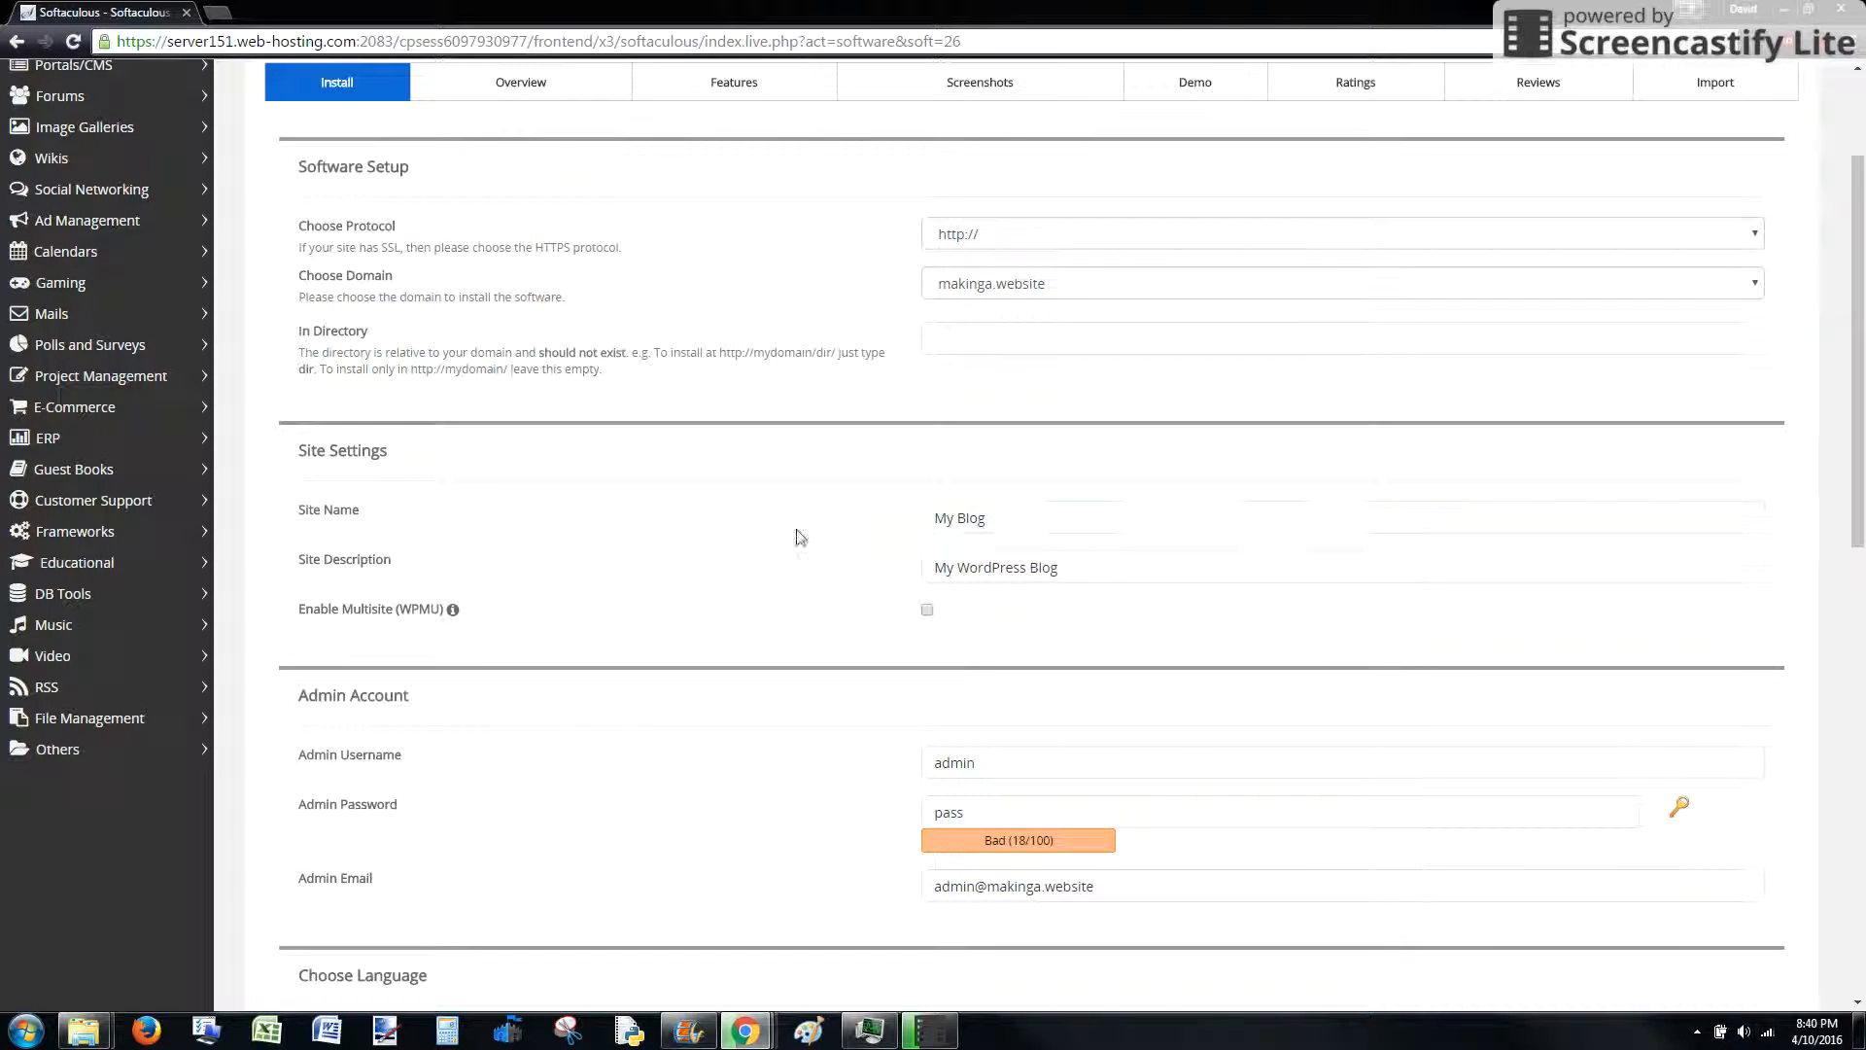
Enter the admin username, admin password and admin e-mail address
scroll(904, 542, down, 3)
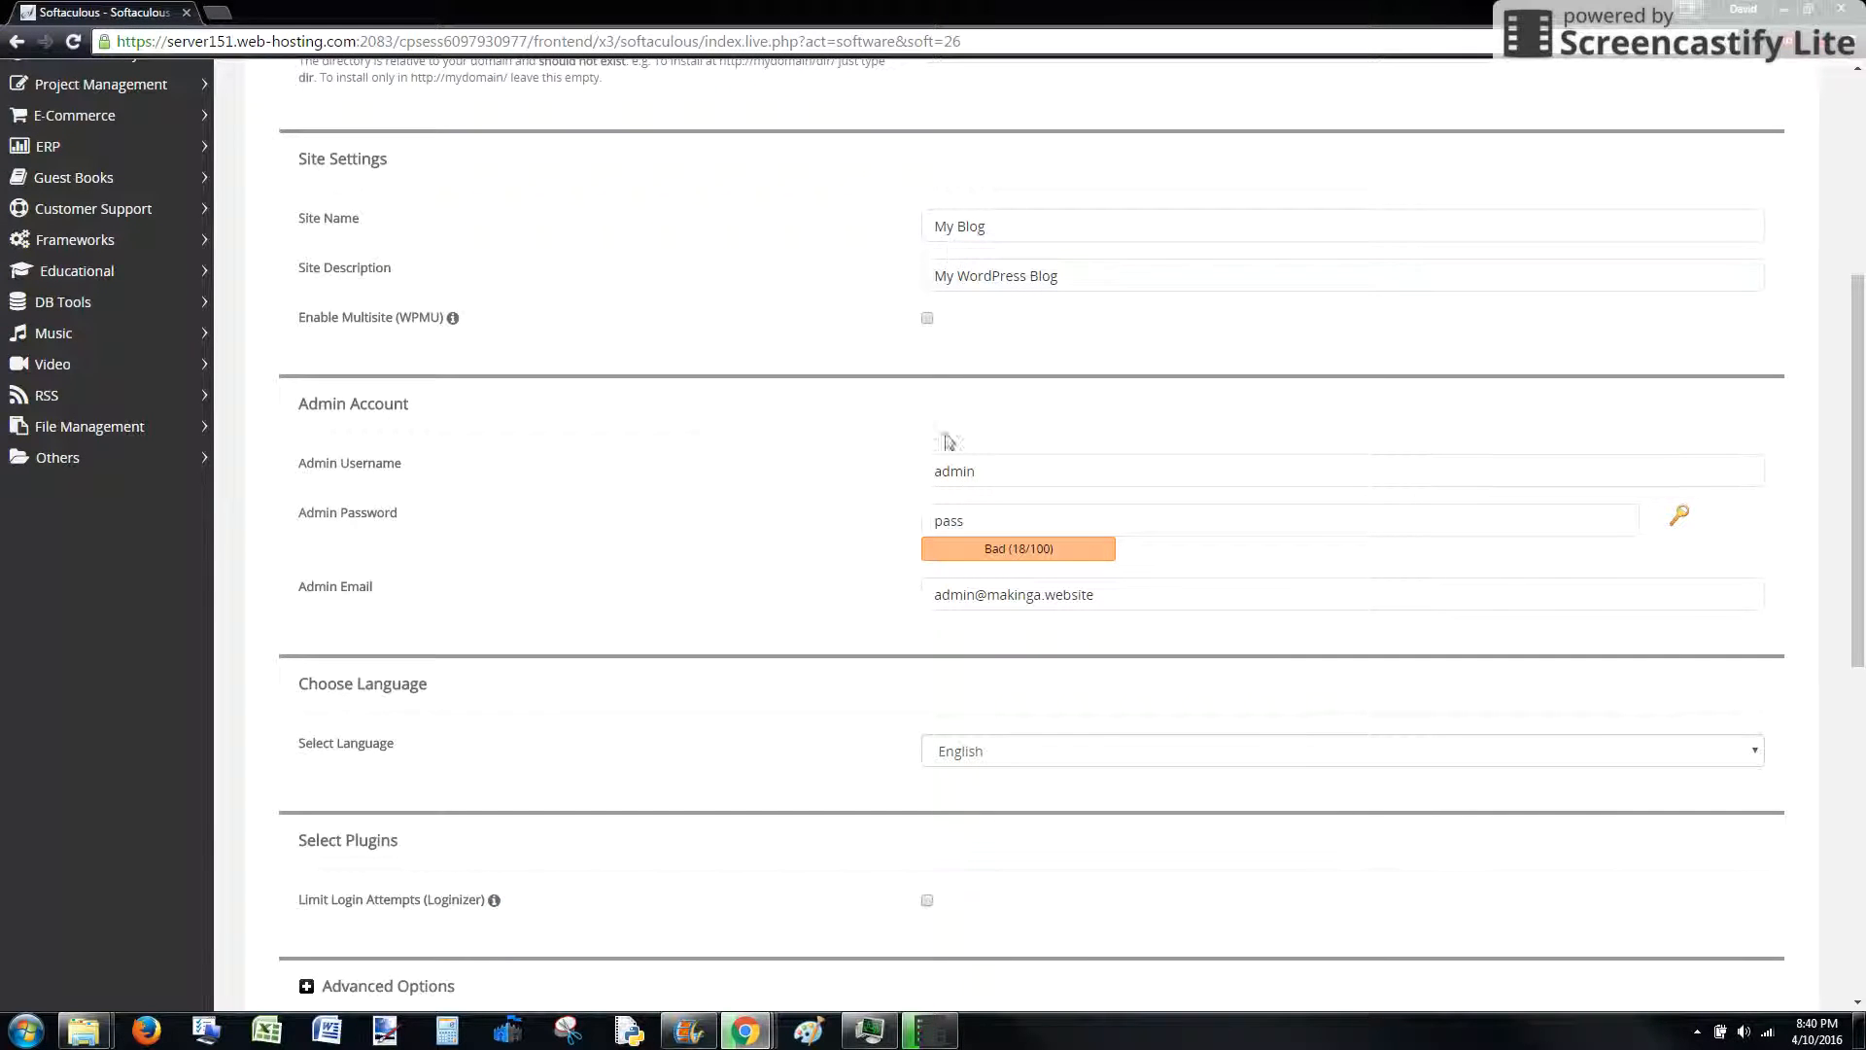
click(950, 471)
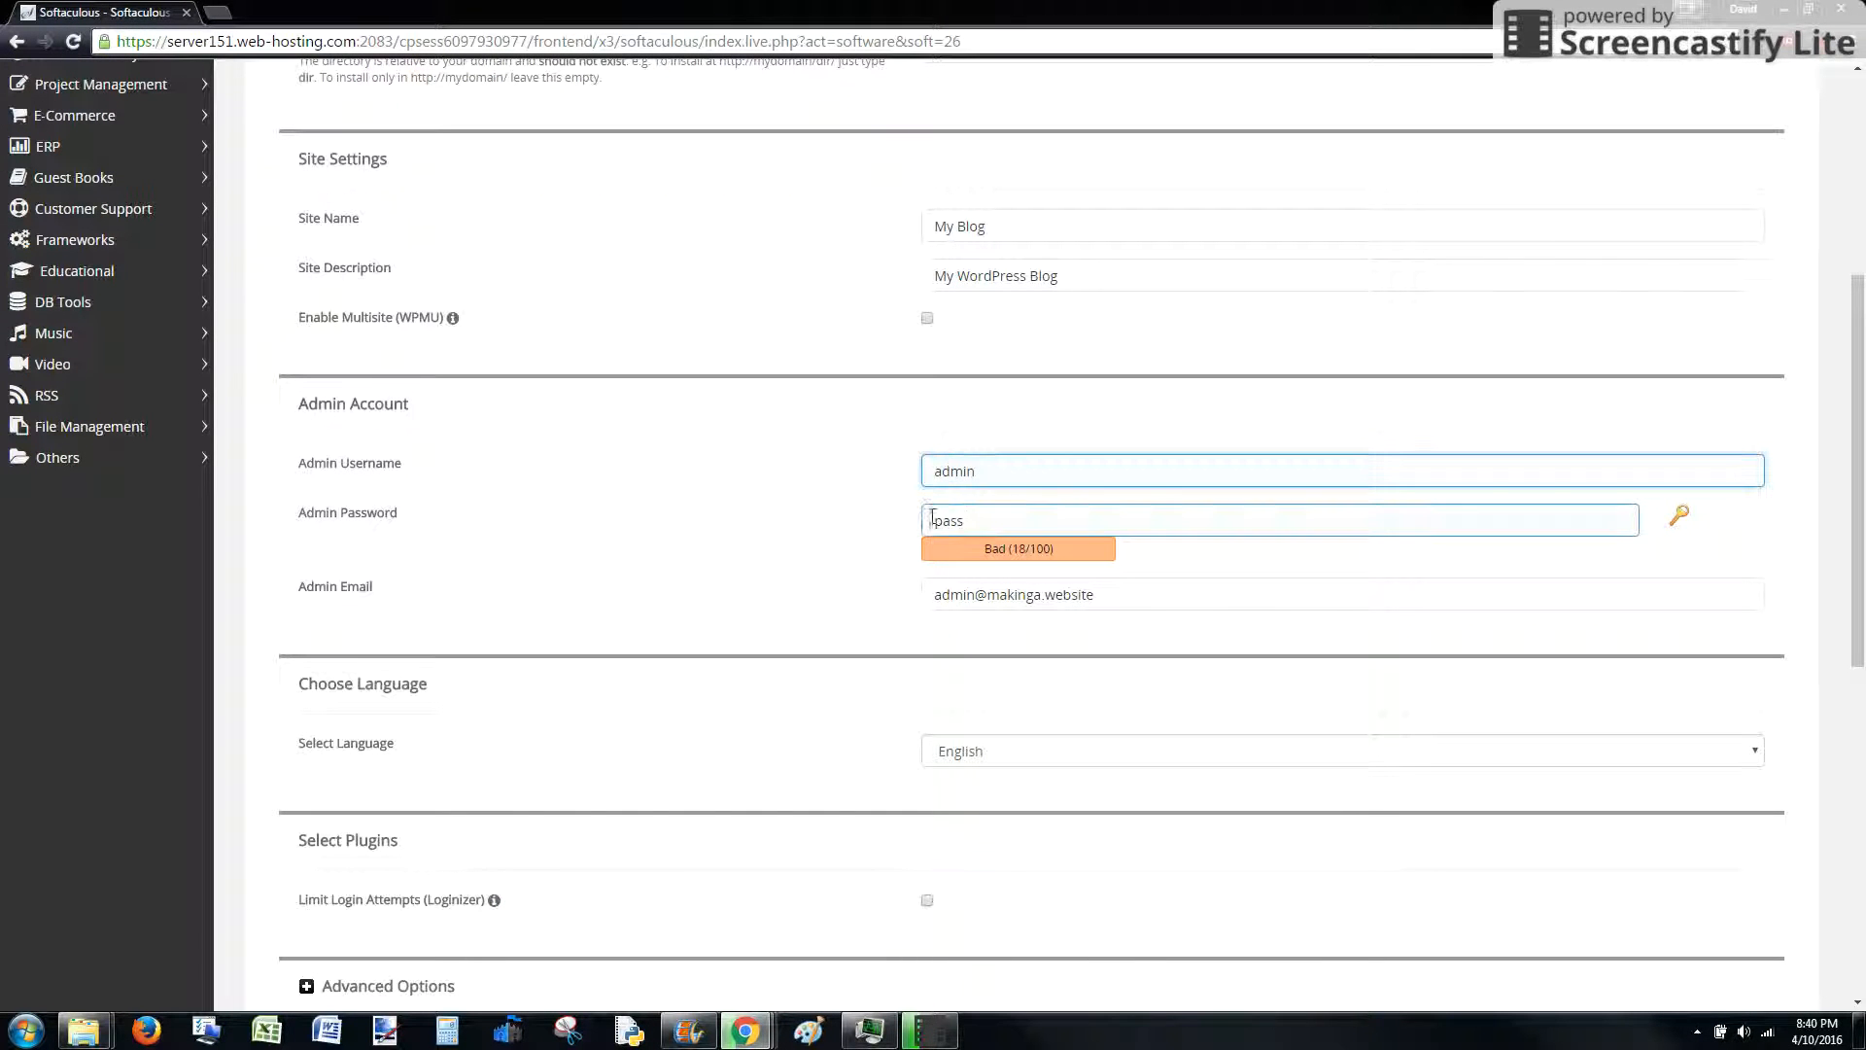
click(1062, 522)
drag(989, 522, 930, 521)
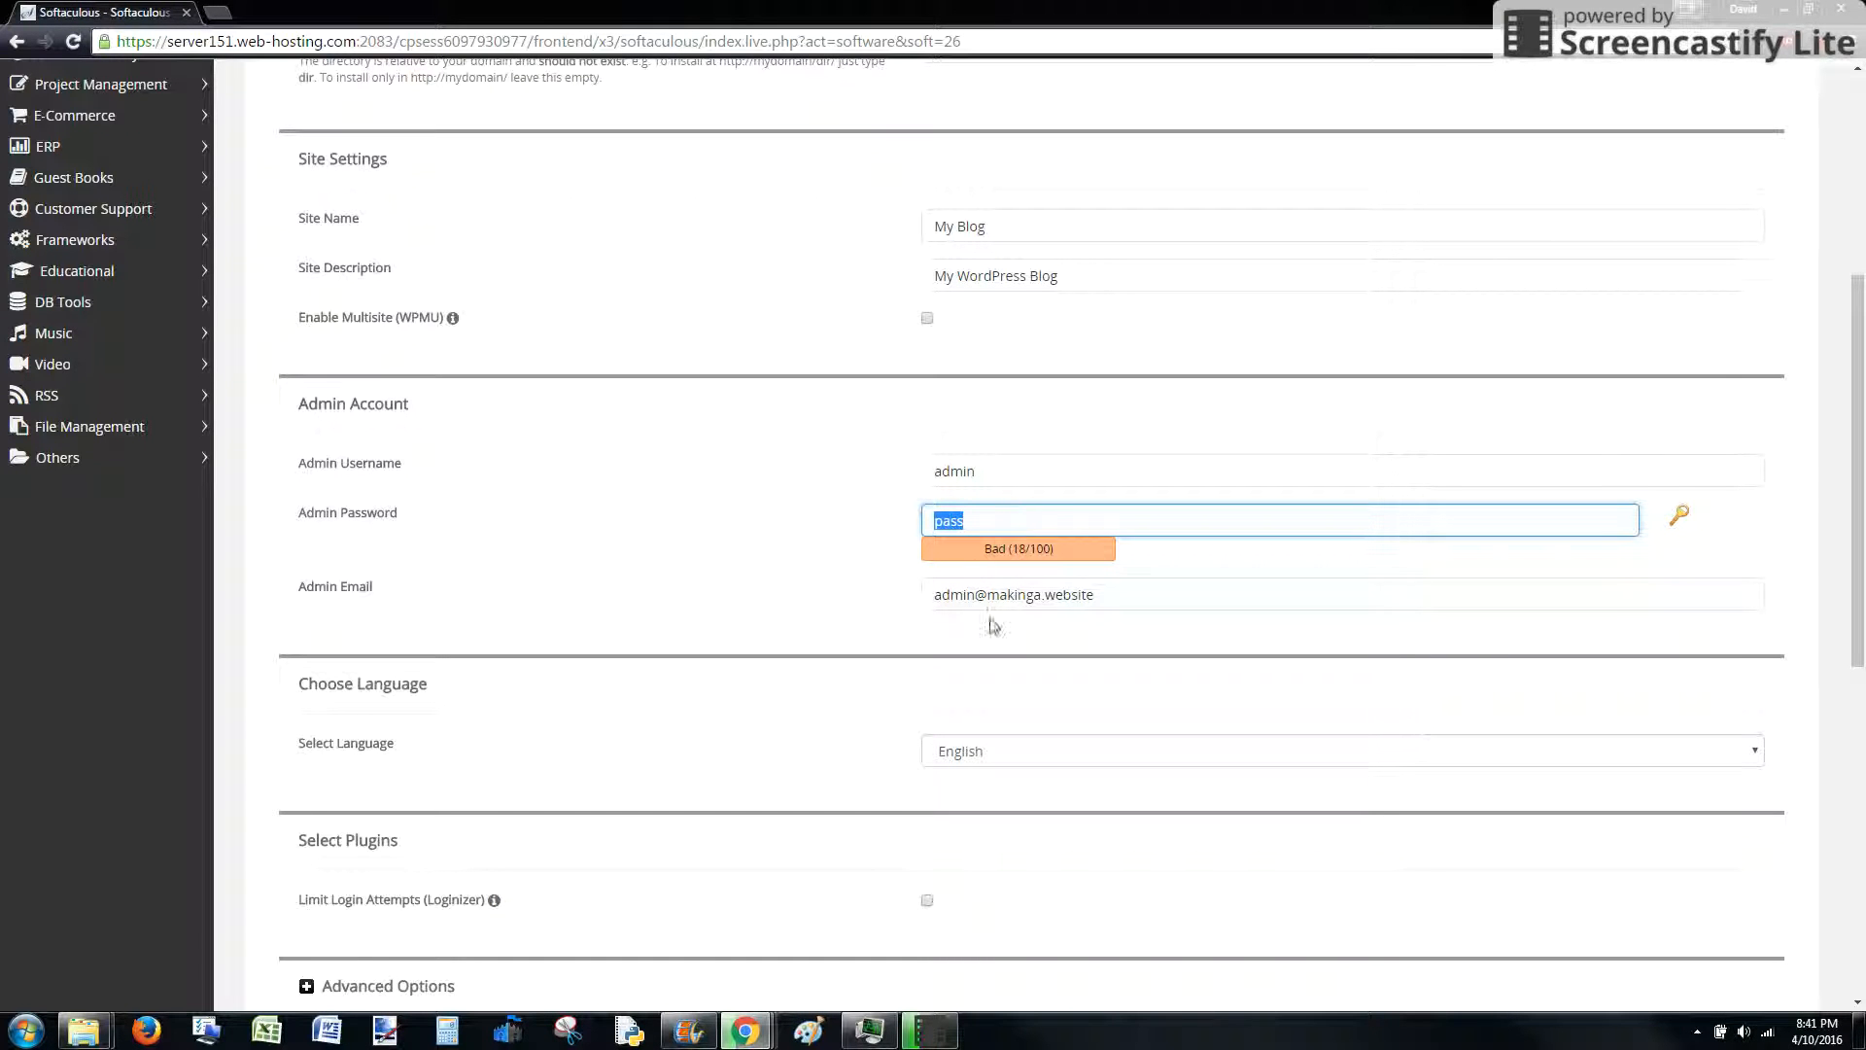
drag(937, 596, 1092, 592)
click(1081, 595)
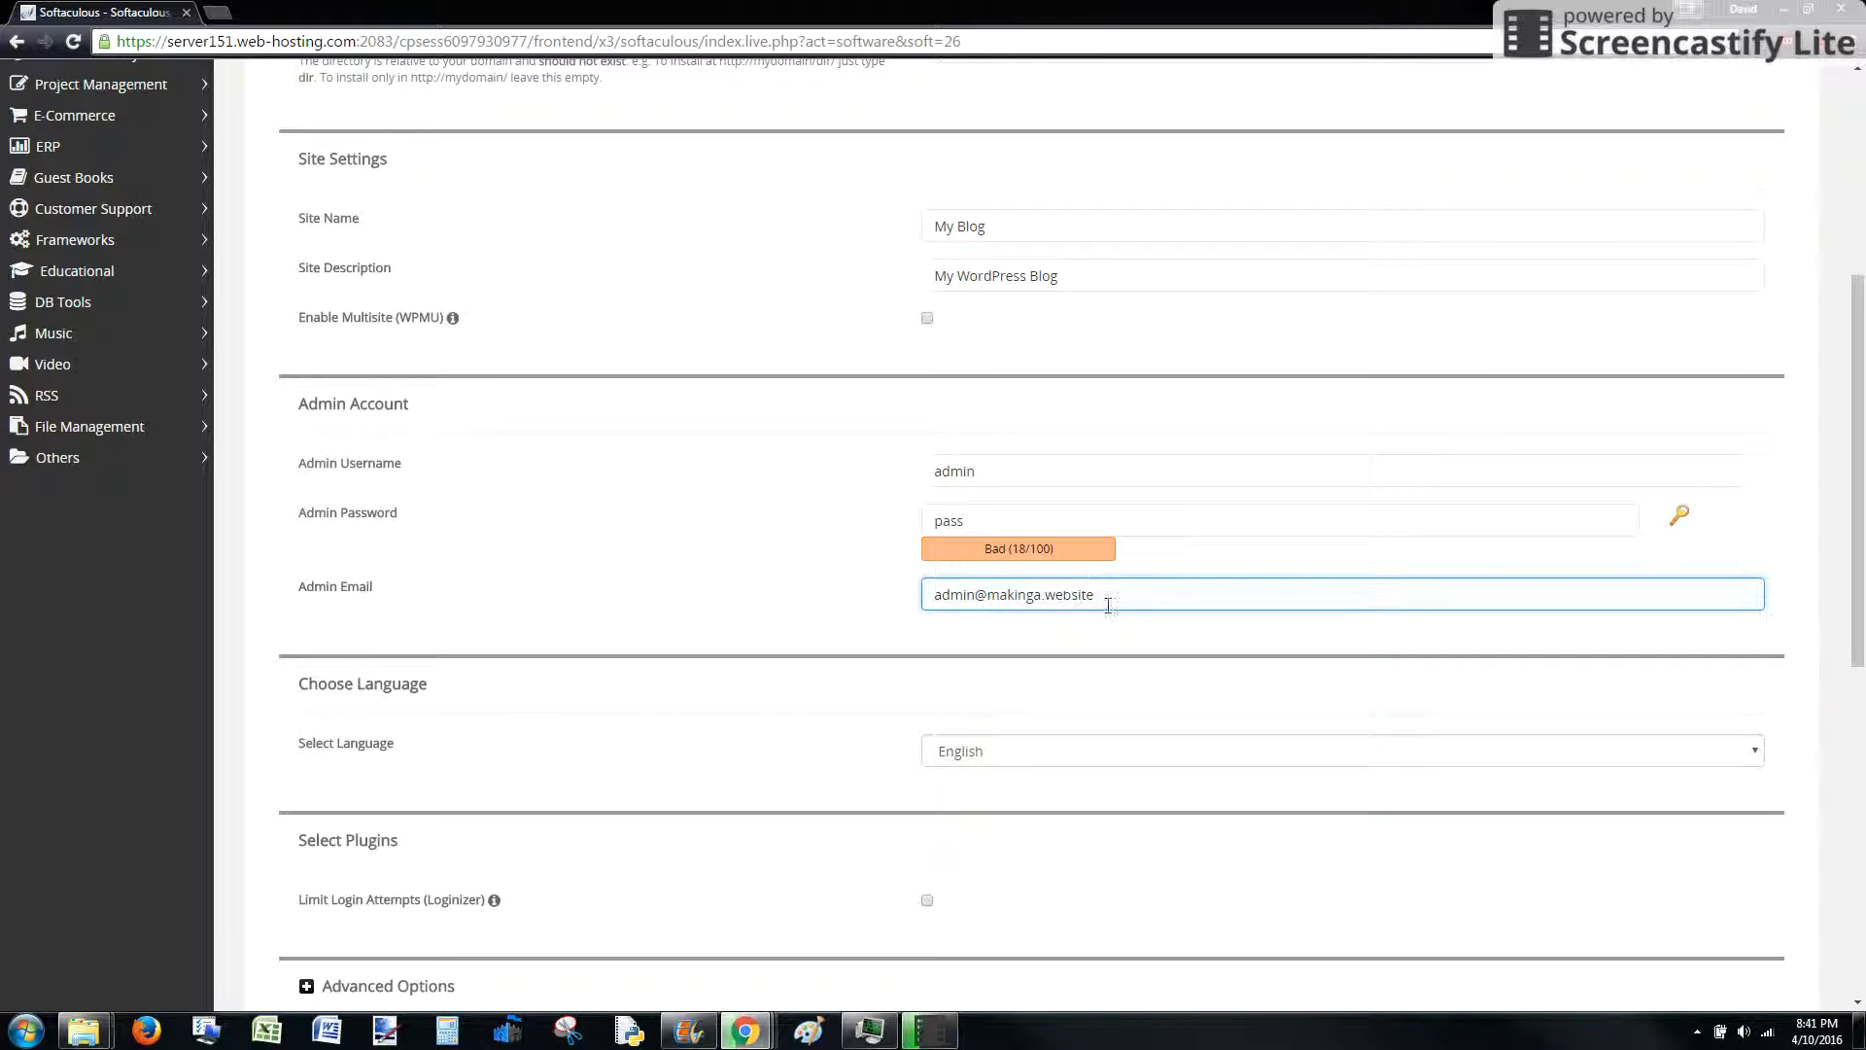
Leave Advanced Options collapsed and submit the WordPress install with the default theme
scroll(772, 615, down, 3)
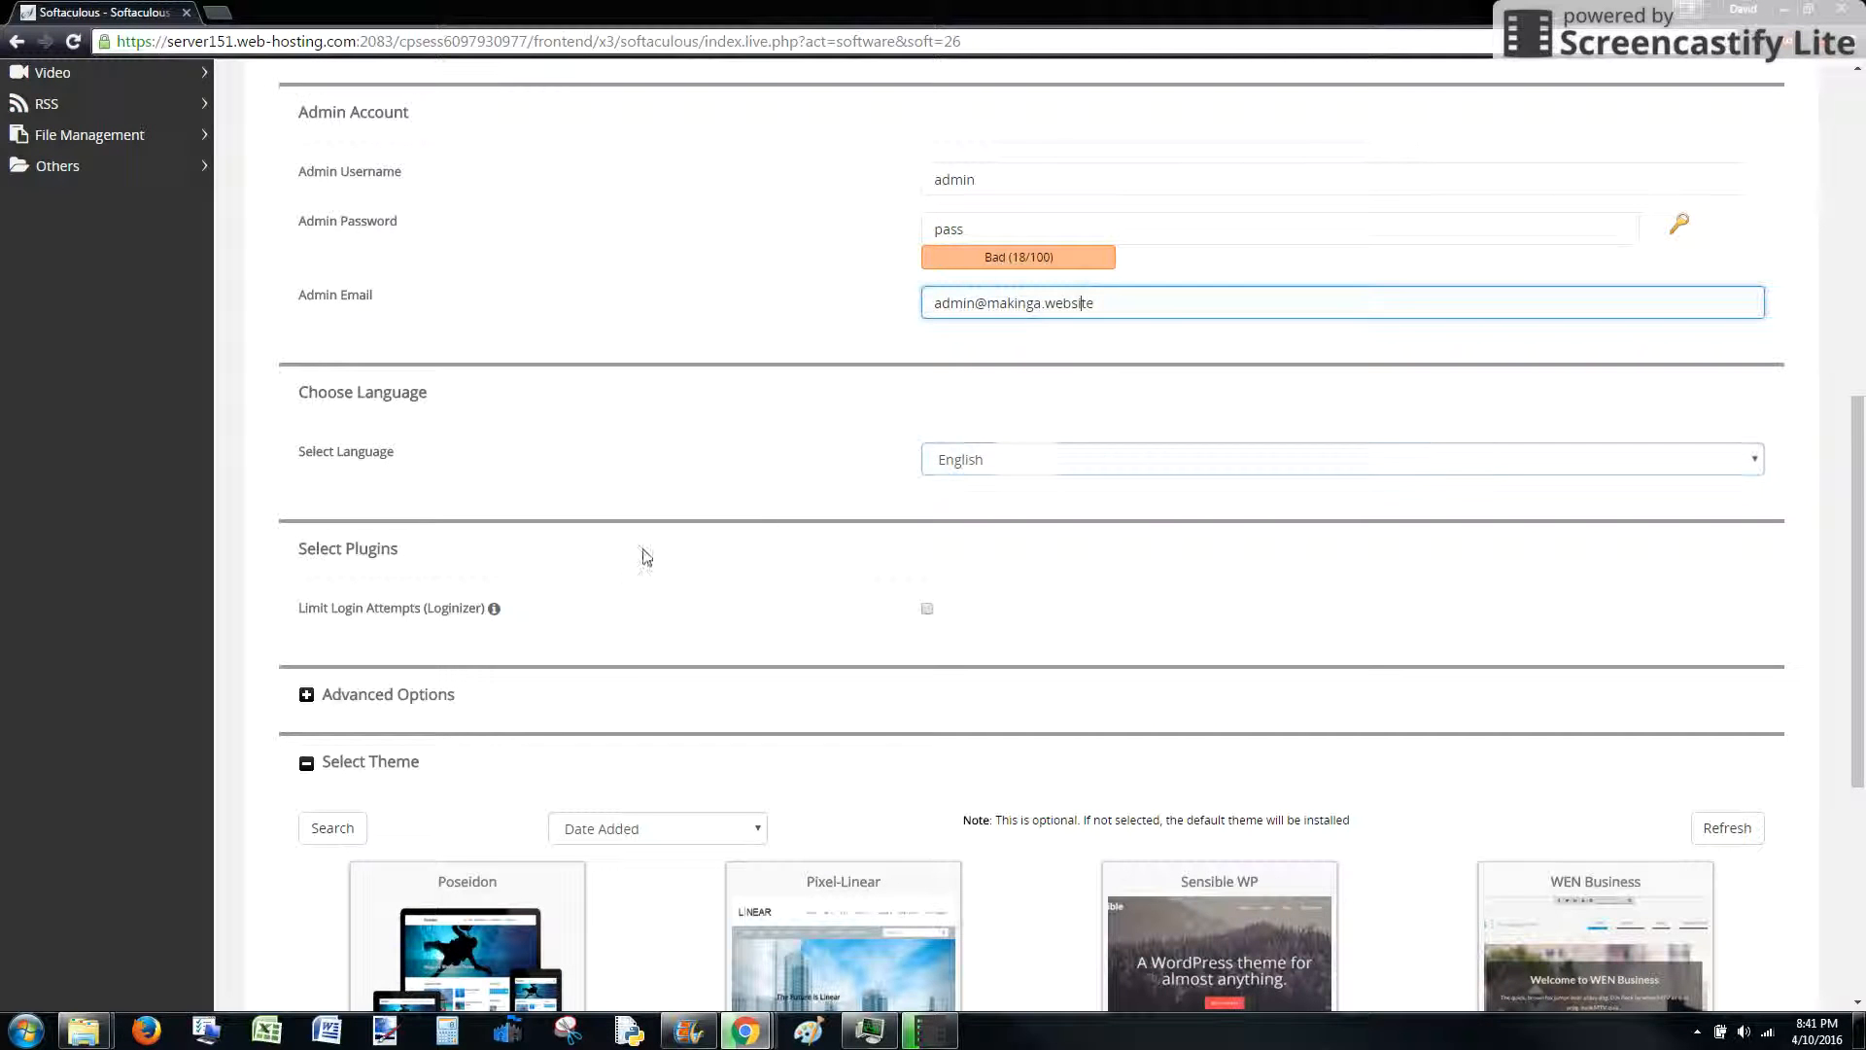
scroll(622, 583, down, 2)
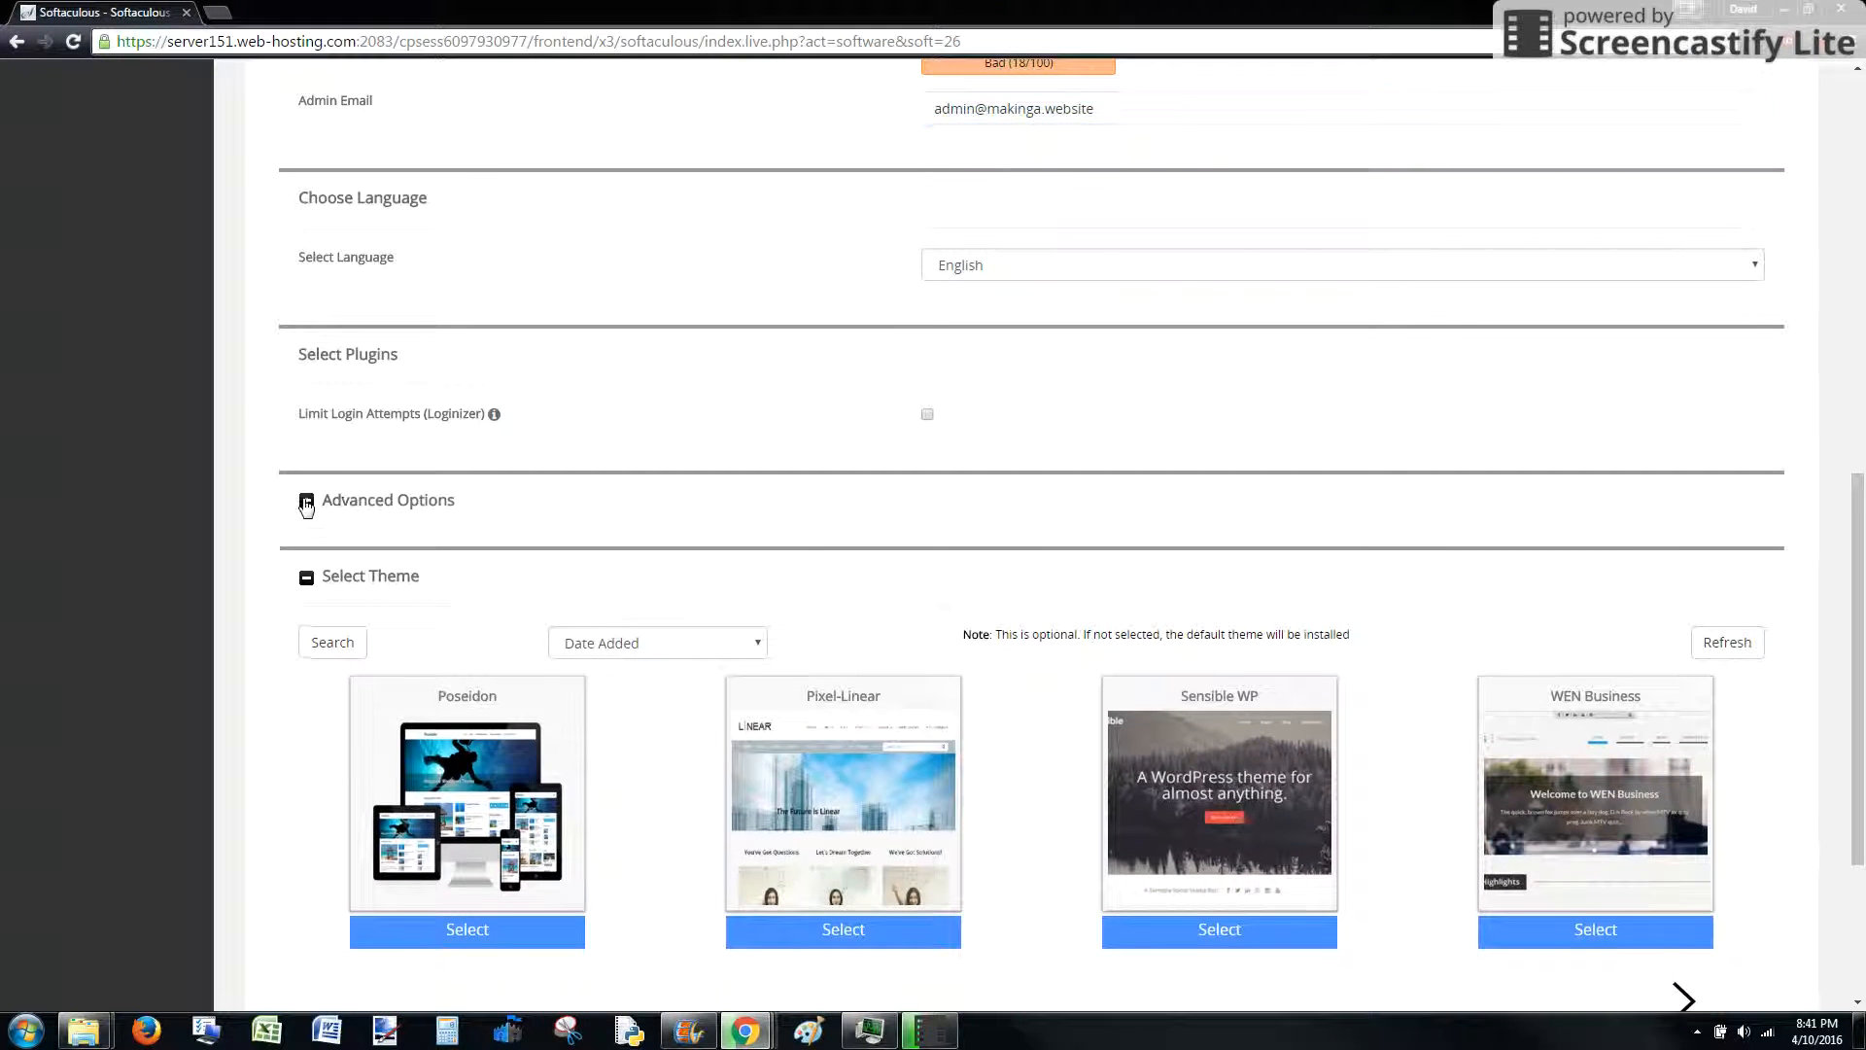
click(306, 502)
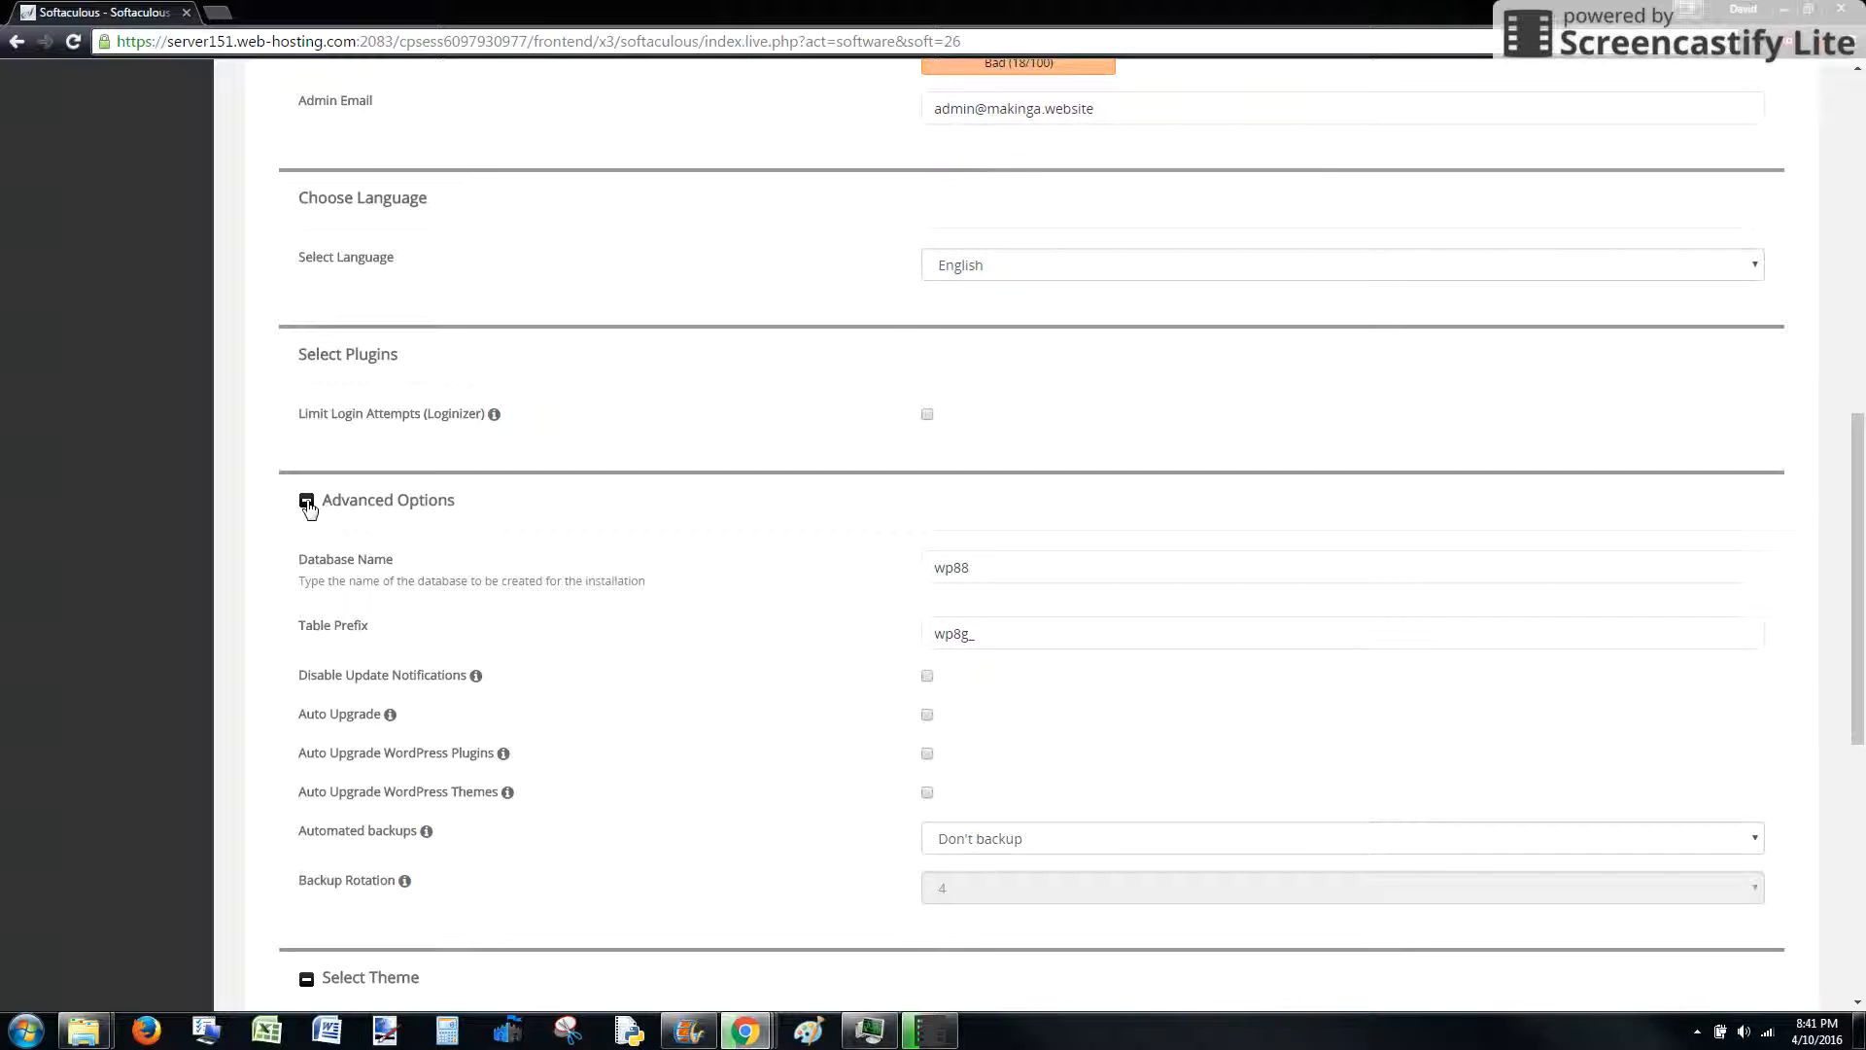
click(306, 502)
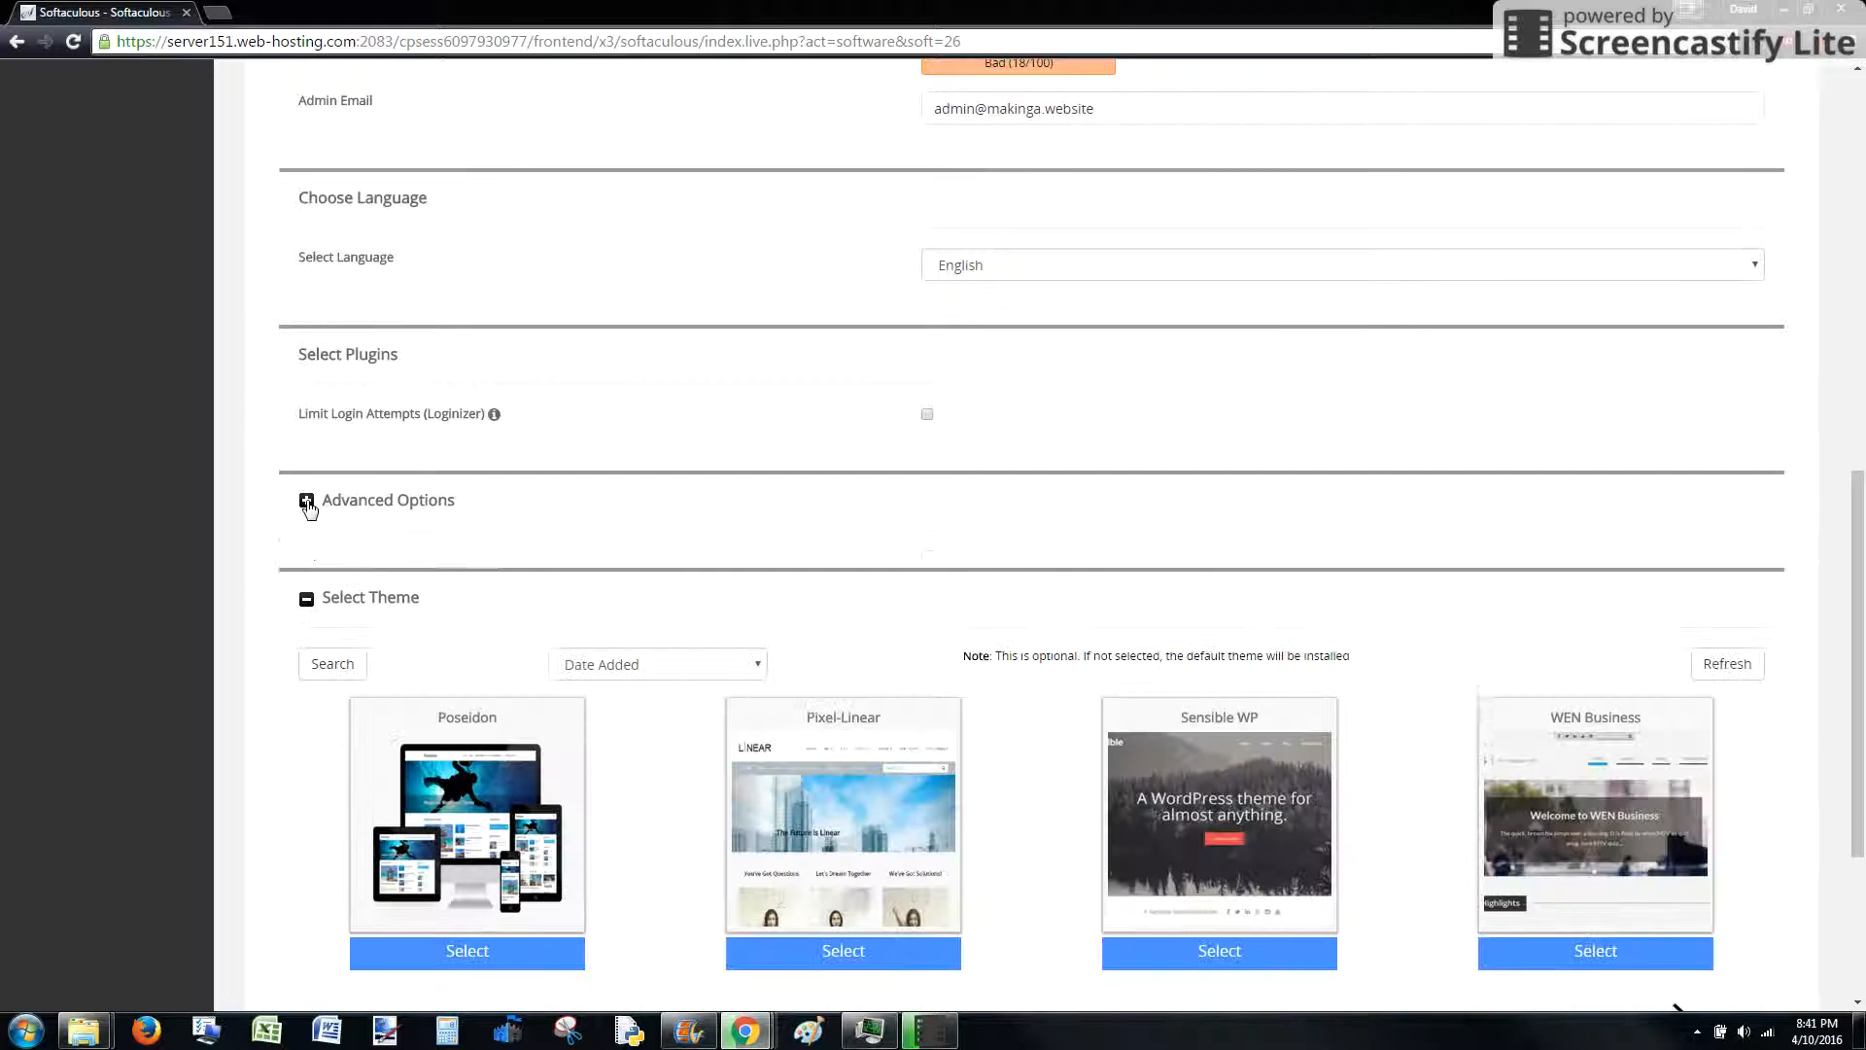
scroll(311, 603, down, 3)
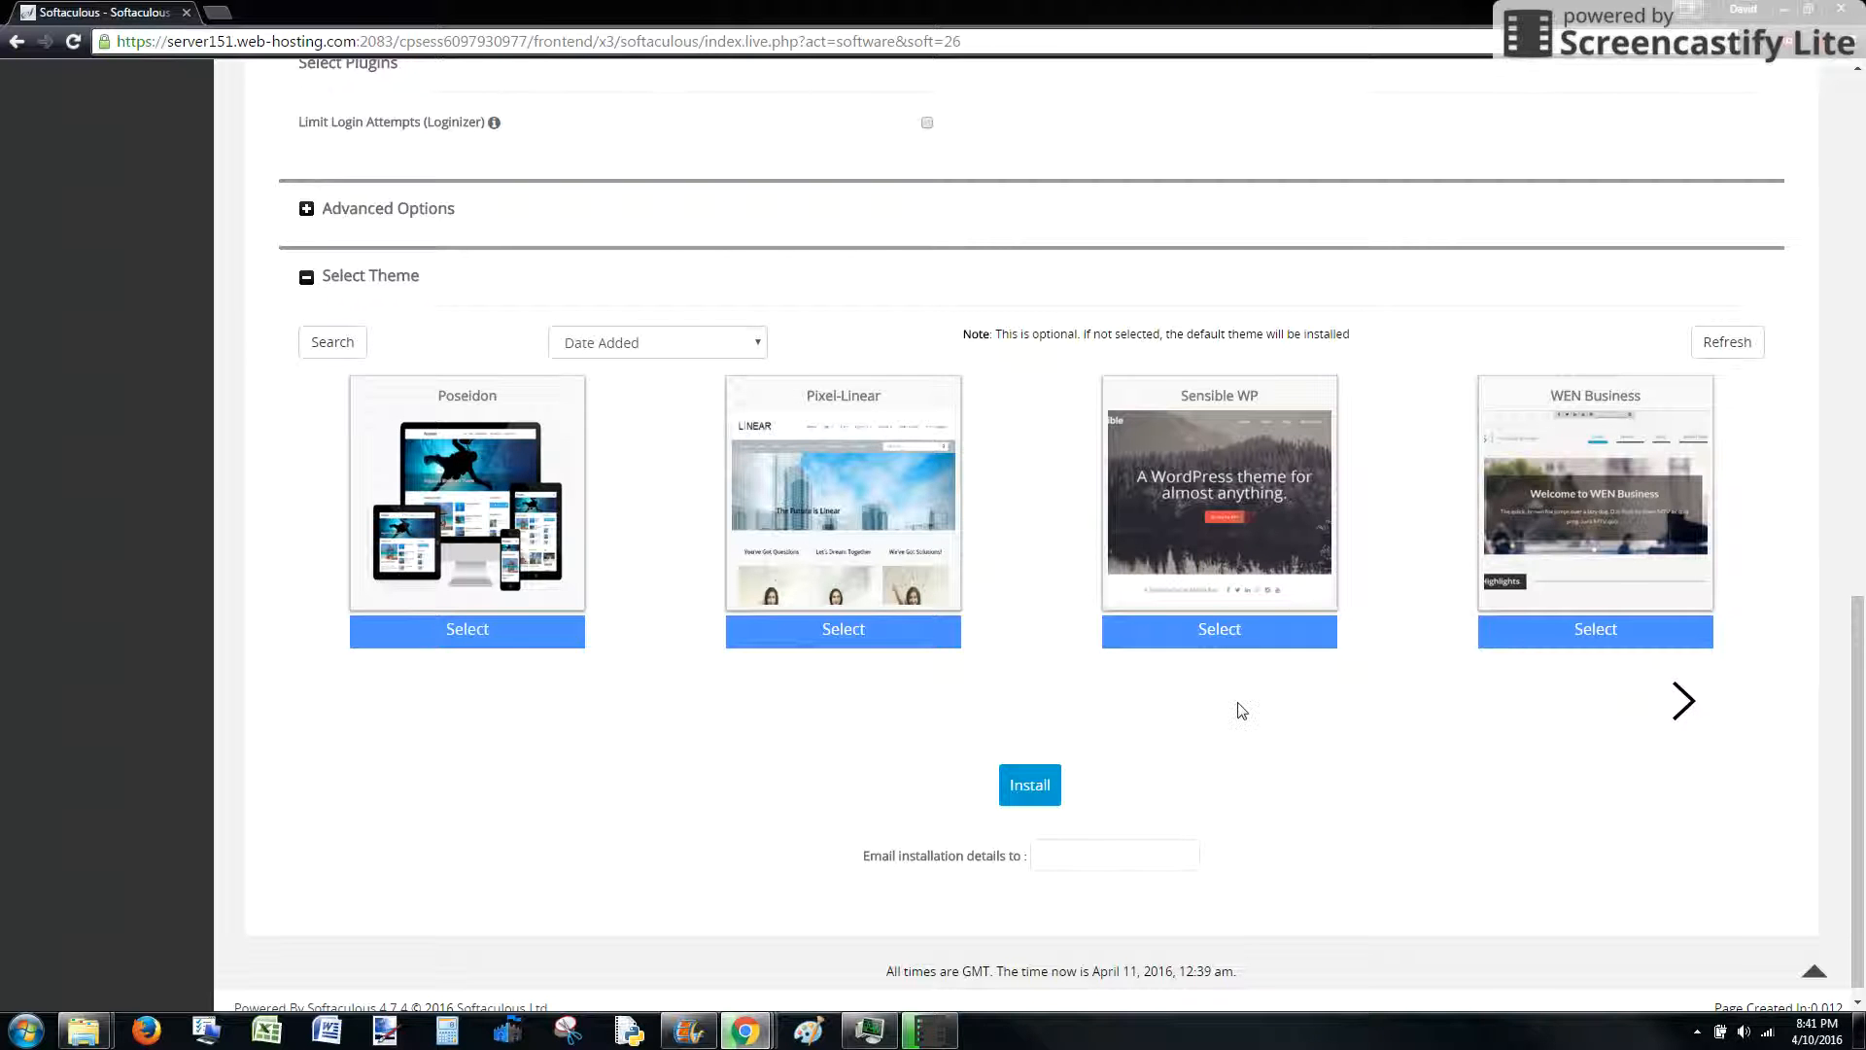
scroll(1079, 622, up, 15)
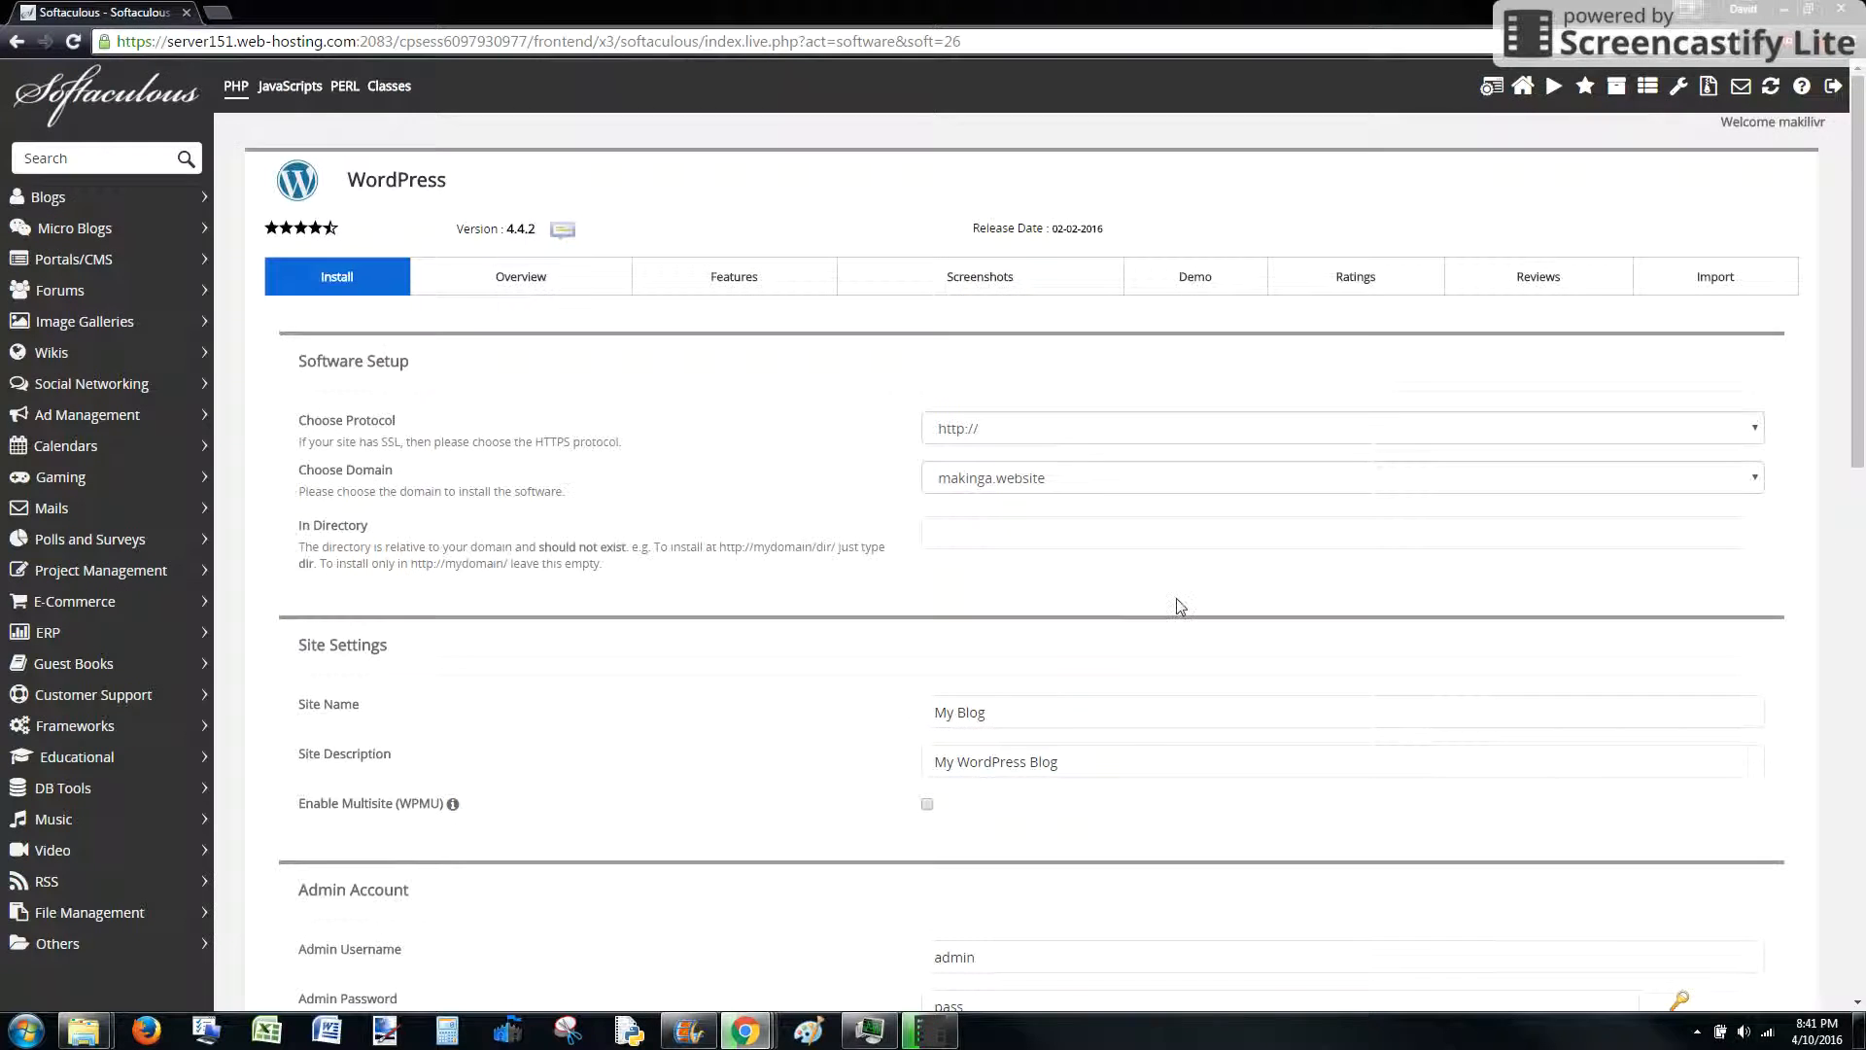
scroll(1177, 617, down, 15)
scroll(1181, 612, up, 15)
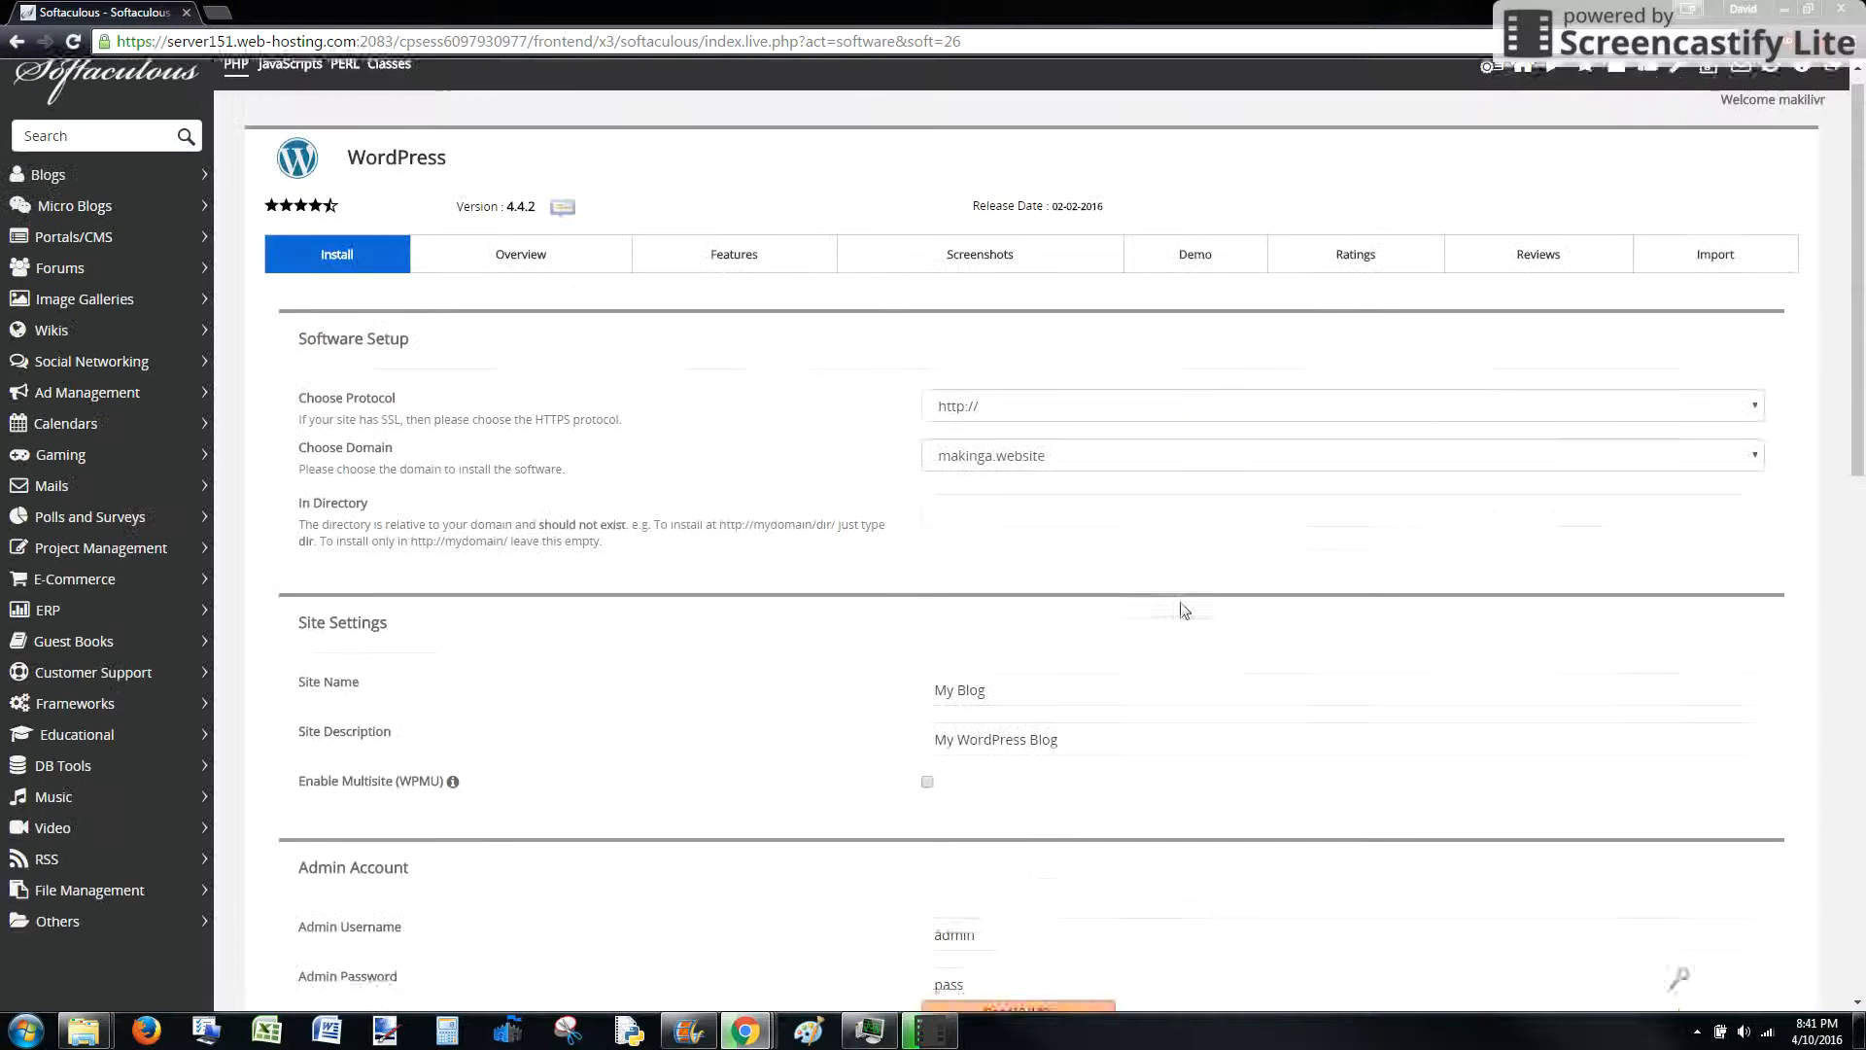
scroll(1179, 613, down, 15)
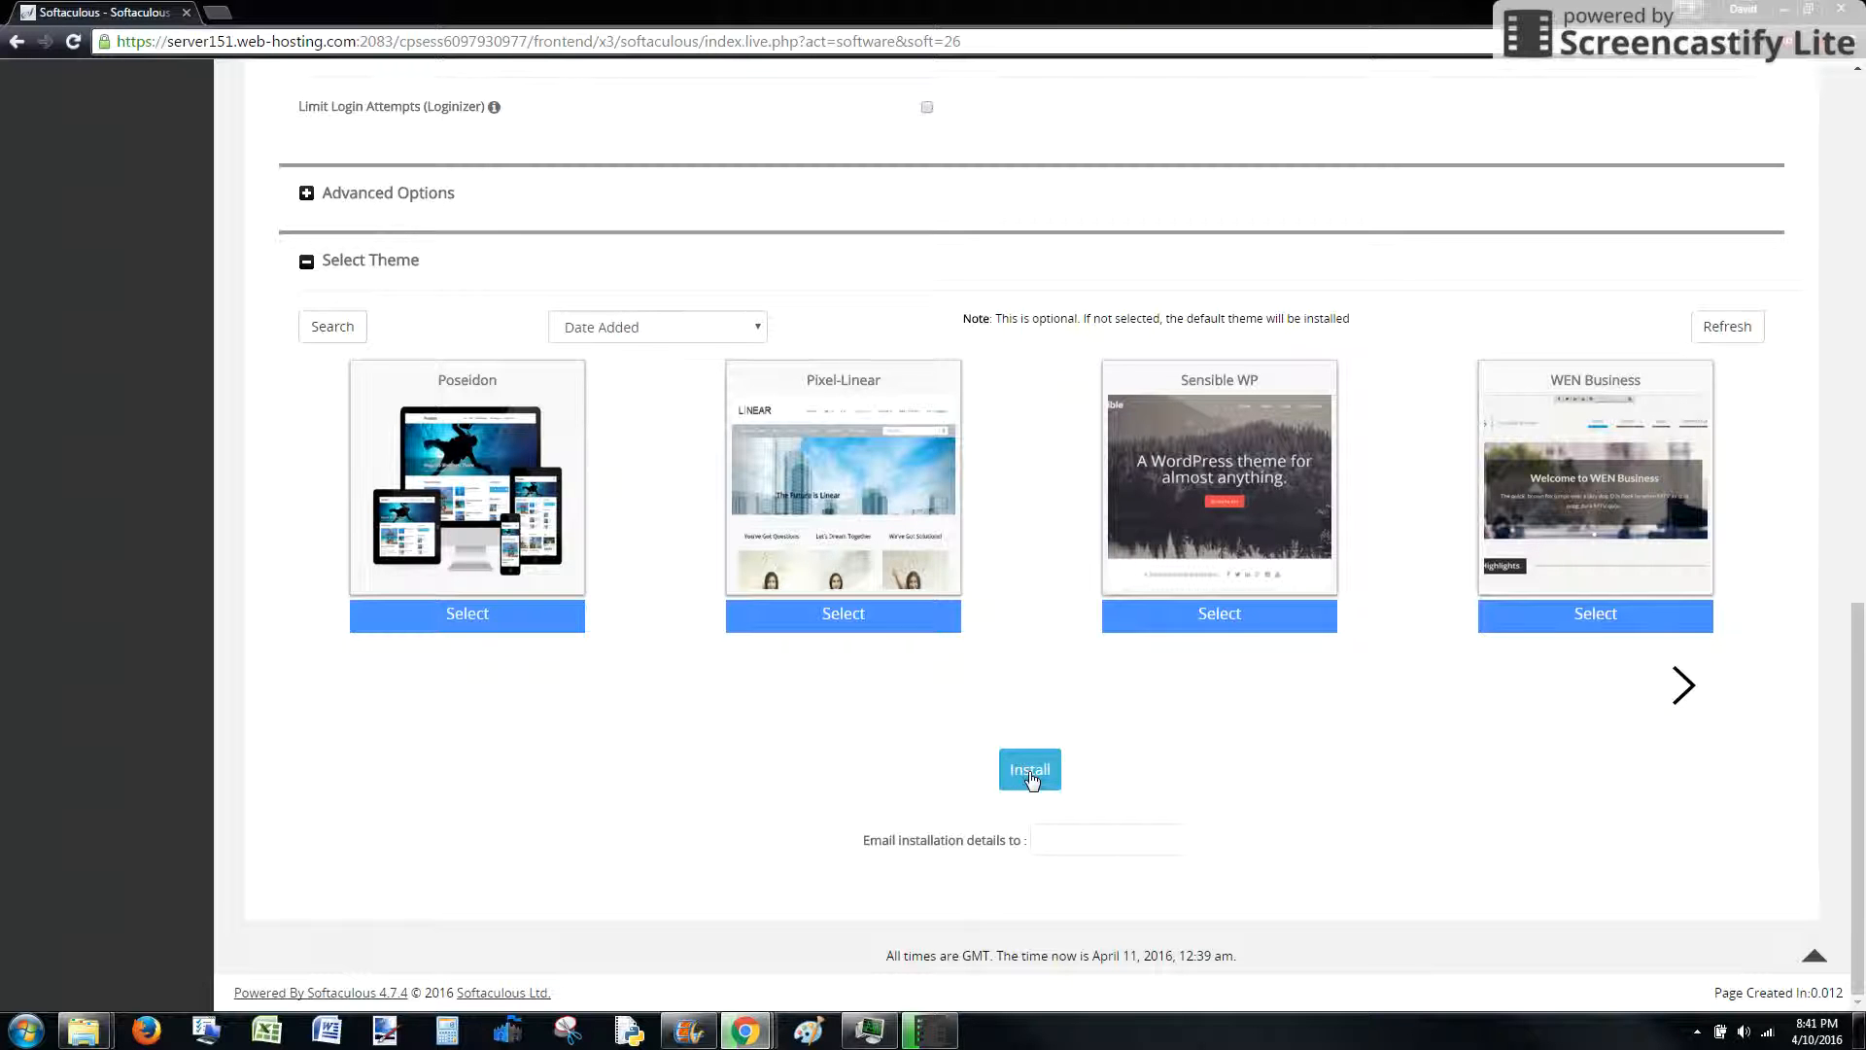
click(1030, 771)
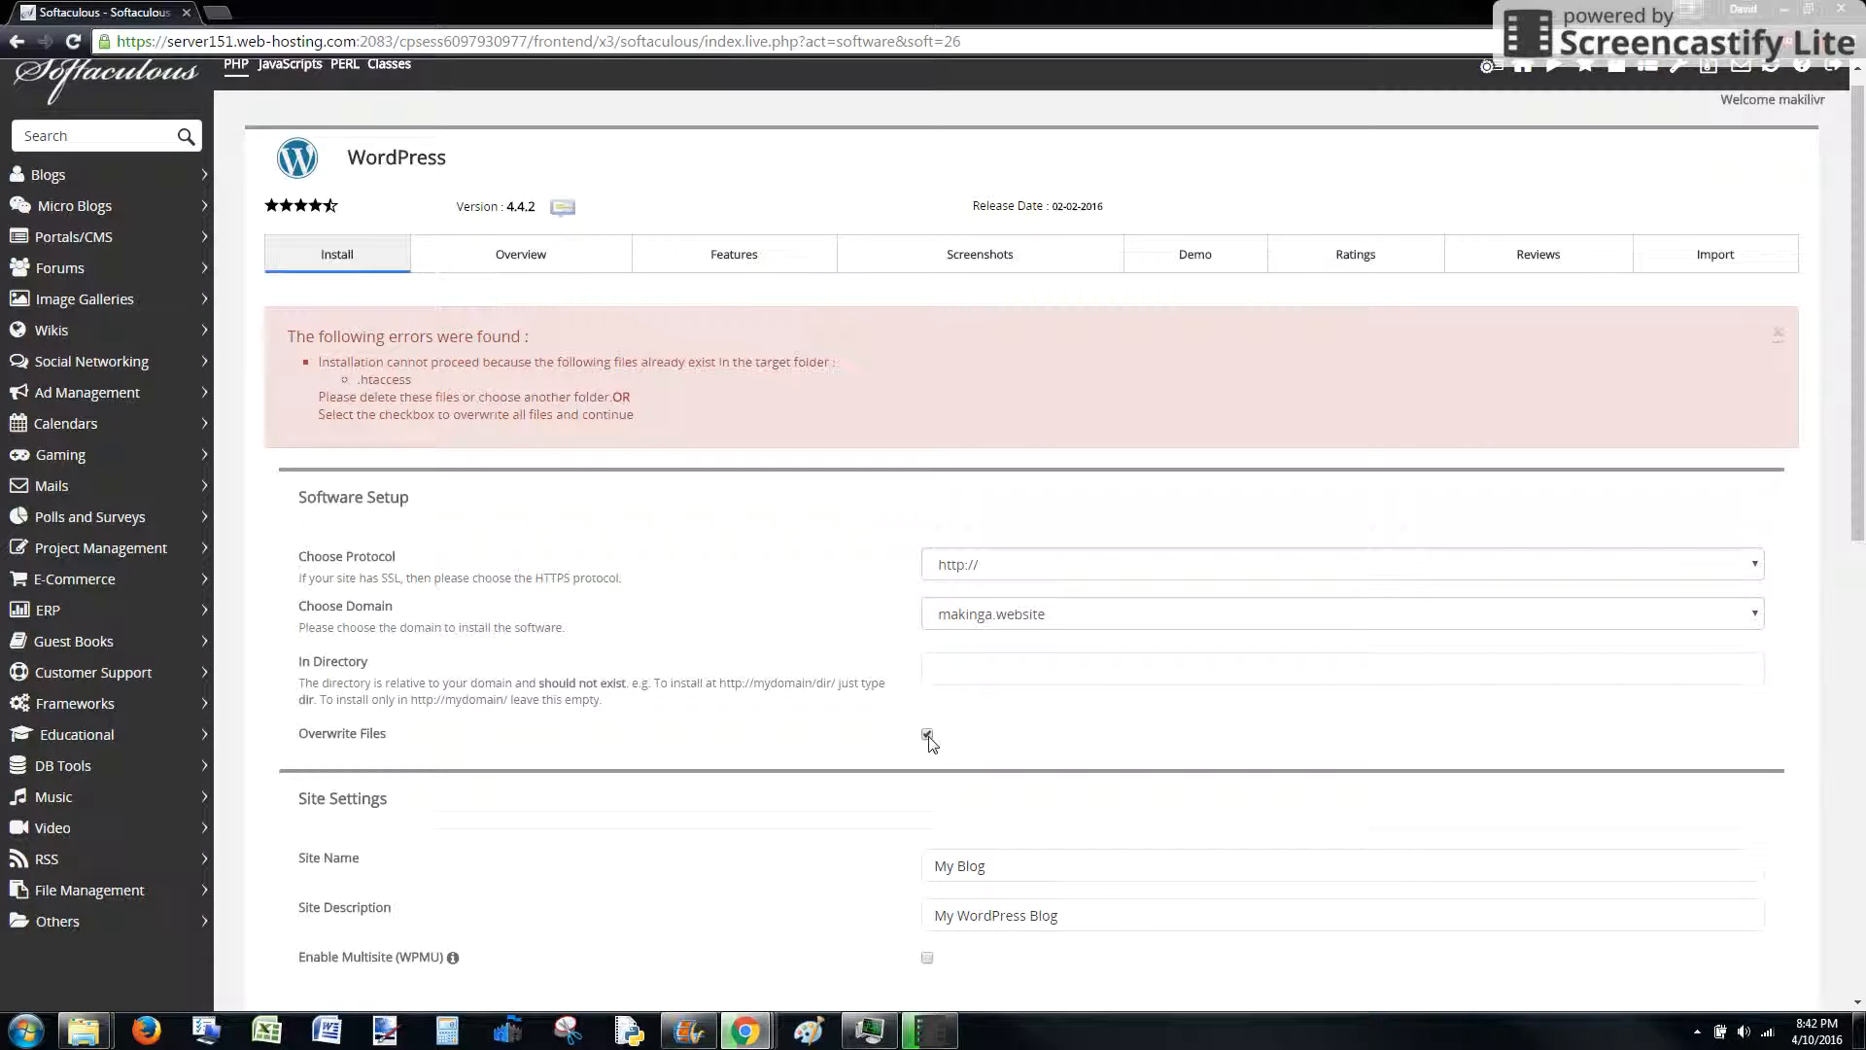
Scroll down to the Install button with Overwrite Files enabled
scroll(930, 743, down, 9)
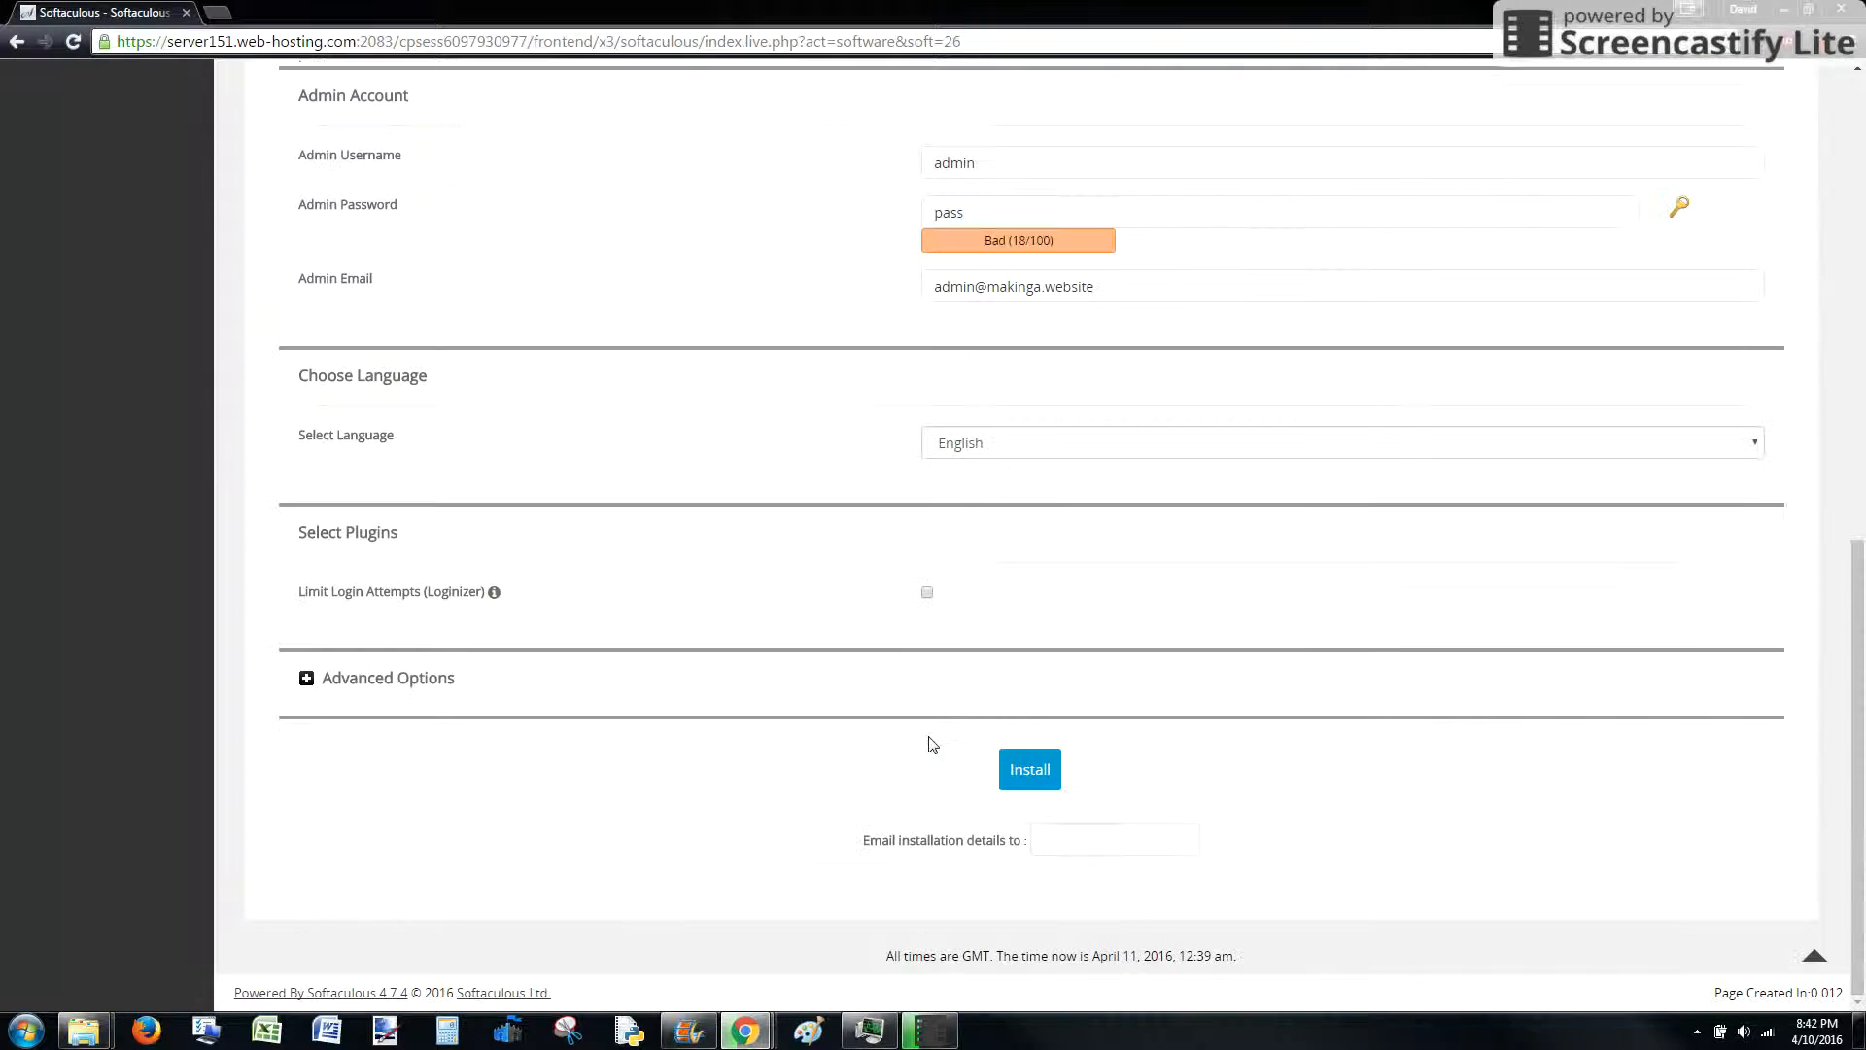
Rerun the install with overwriting, then open the new blog in a new tab
click(1032, 775)
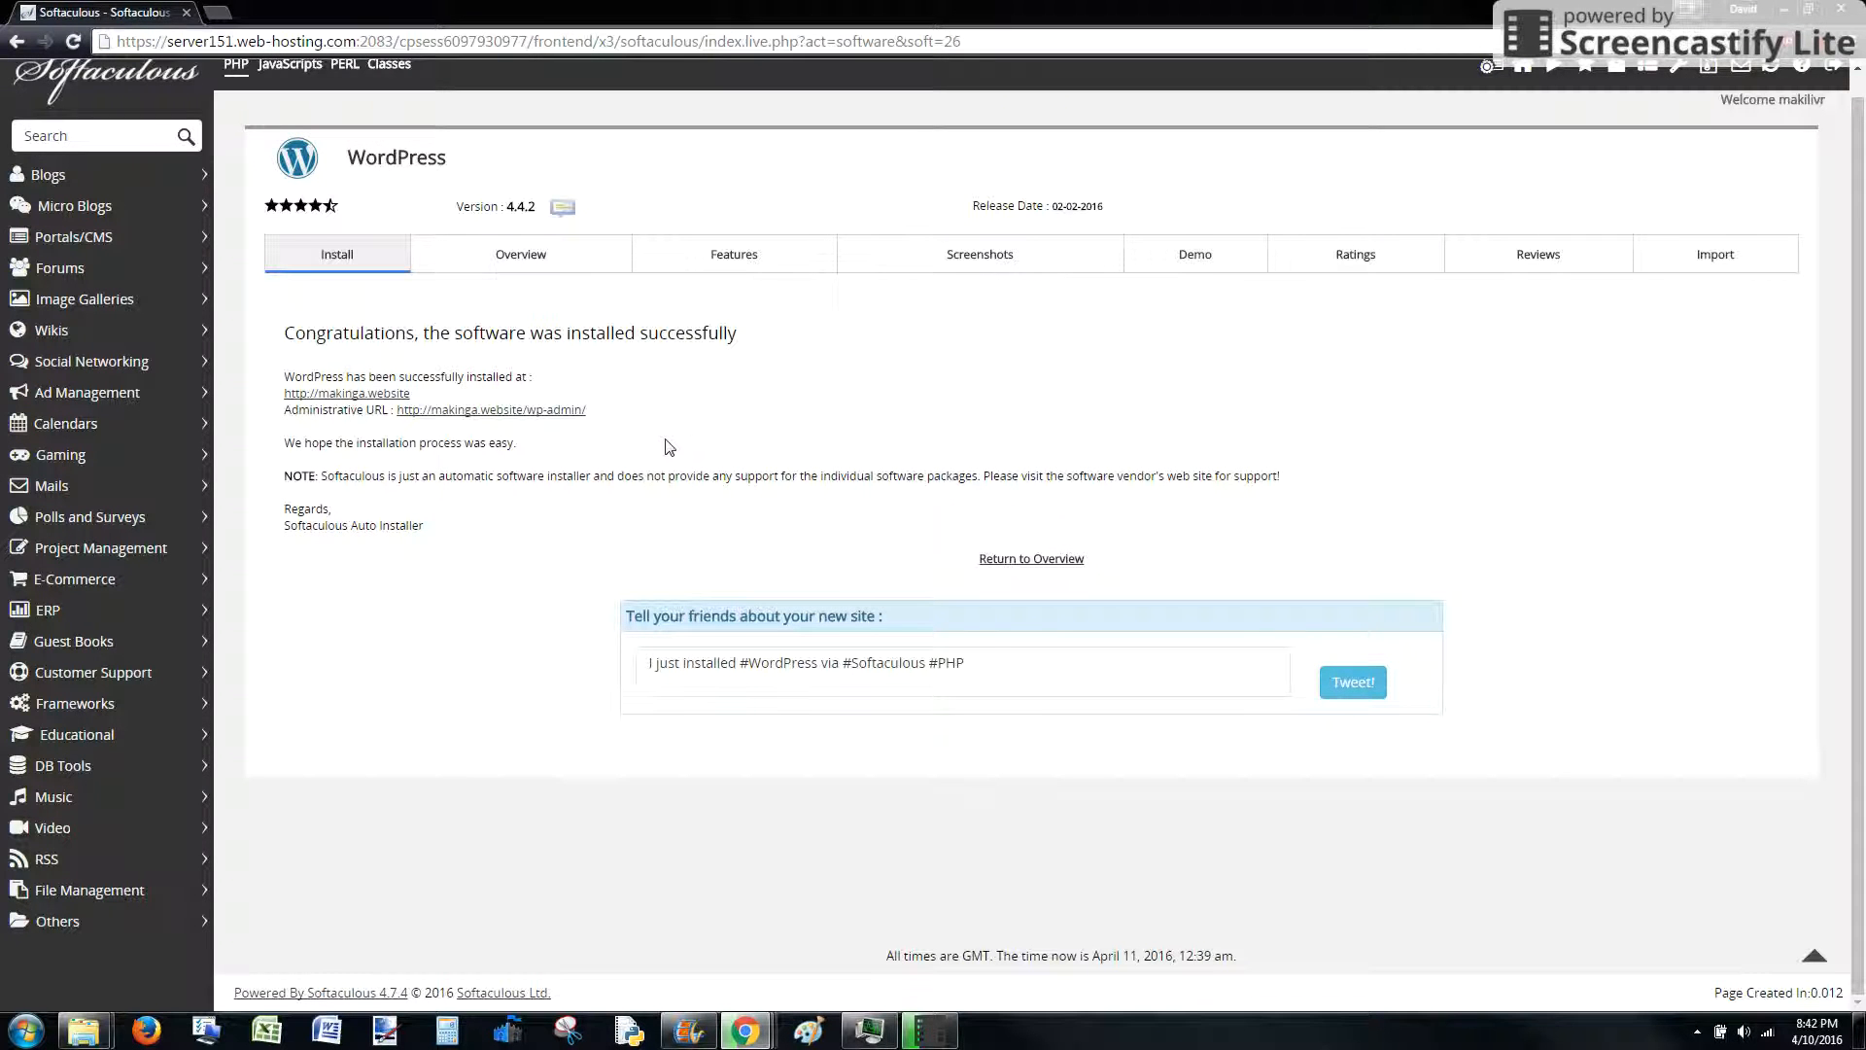
right_click(321, 395)
click(379, 410)
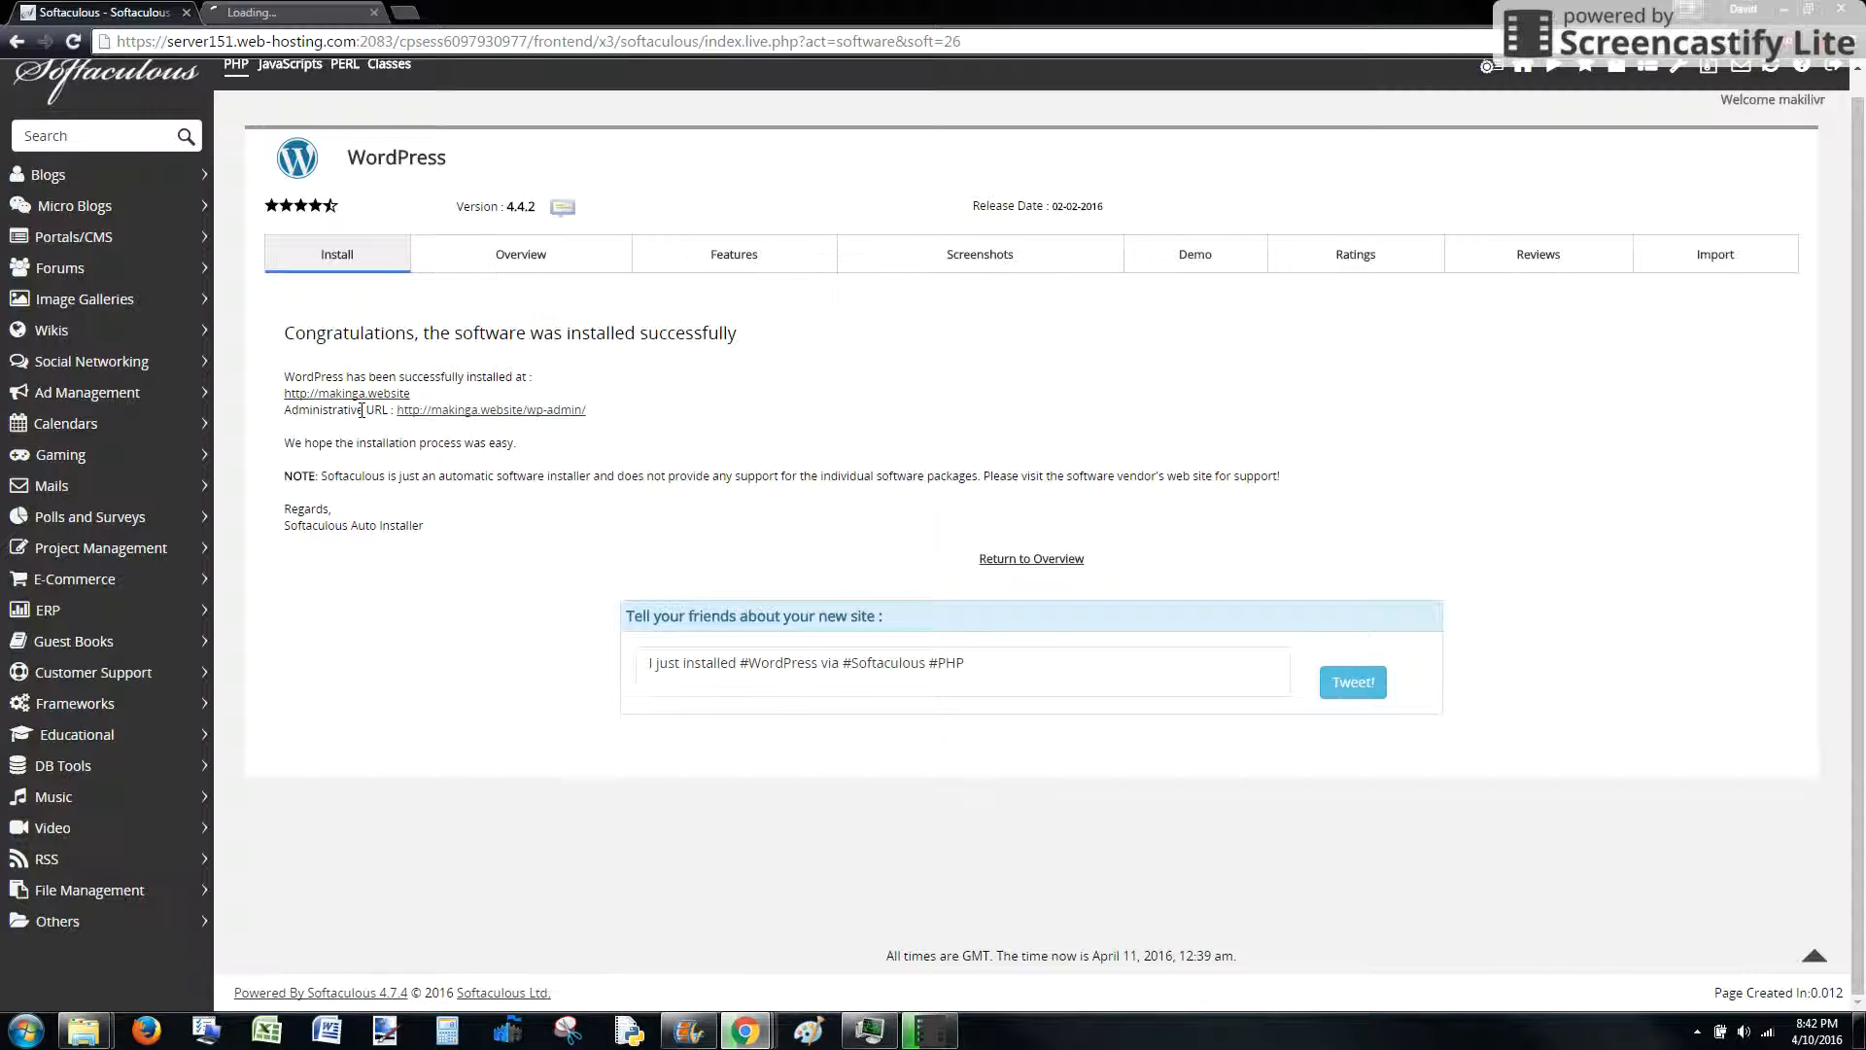
click(295, 13)
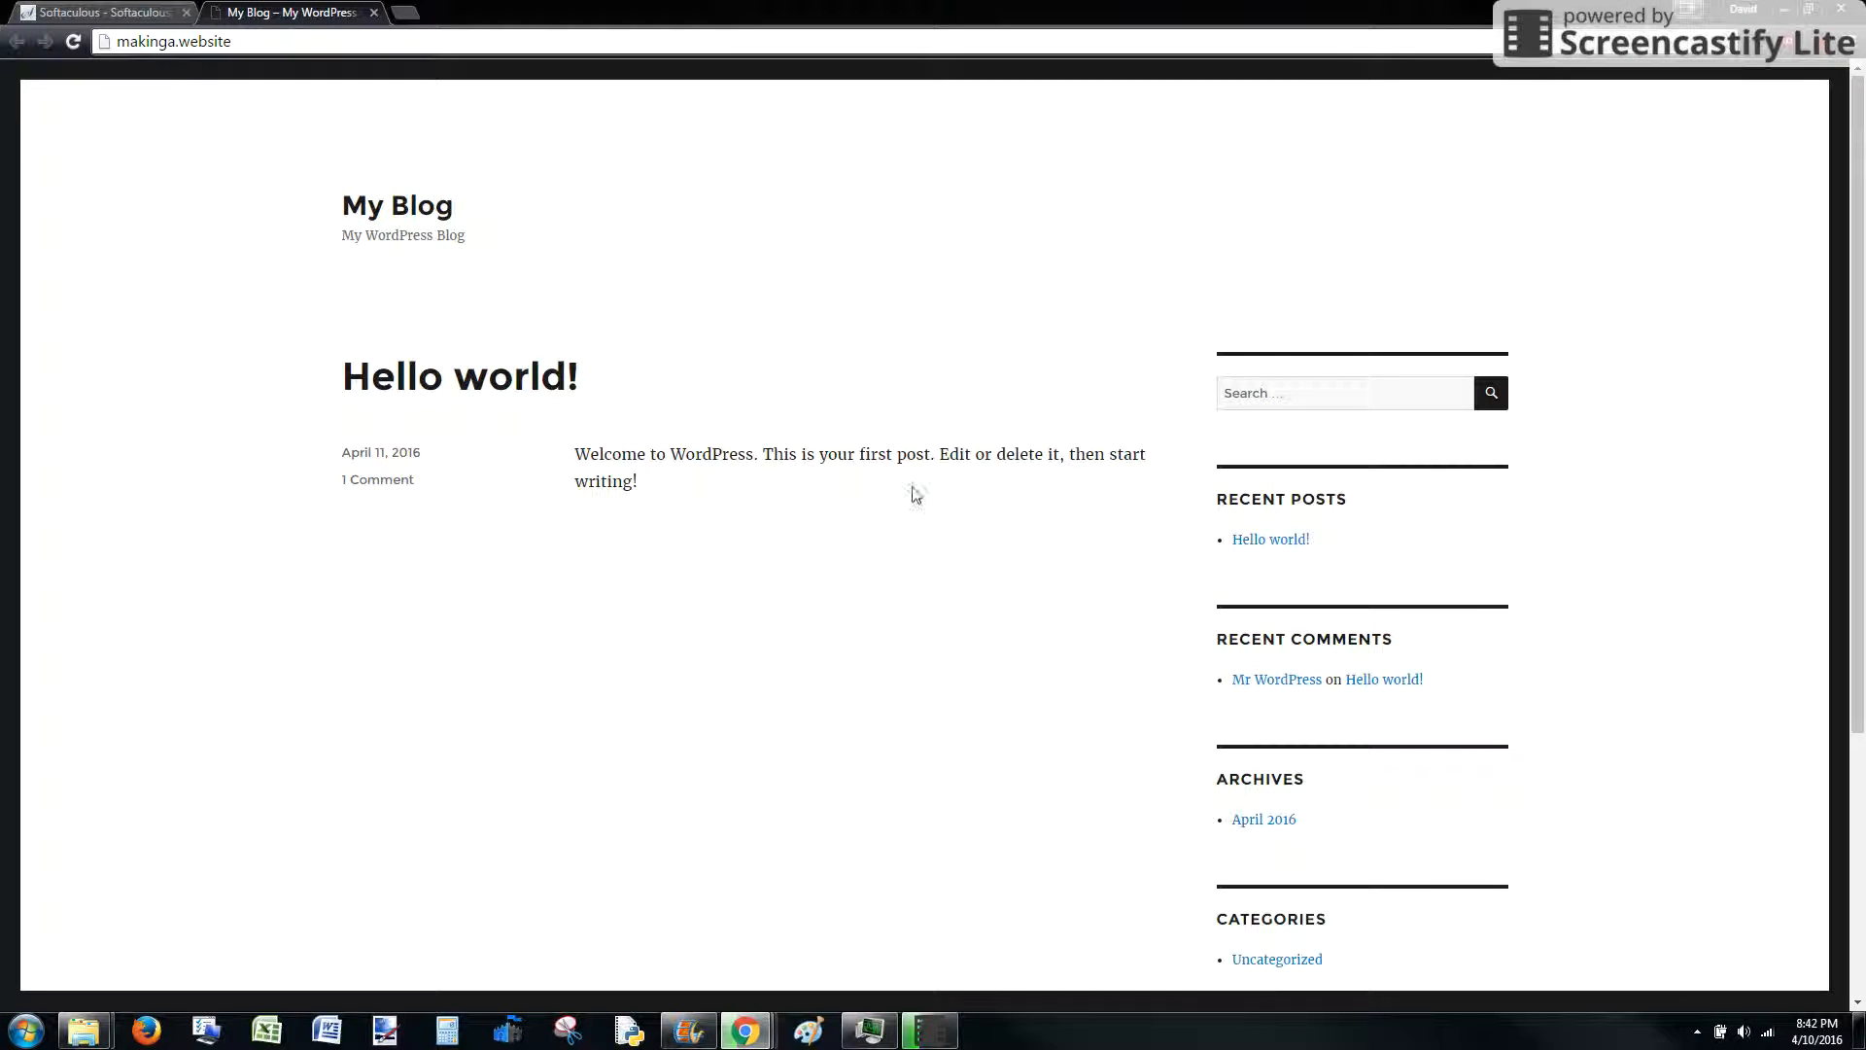
drag(117, 42, 242, 46)
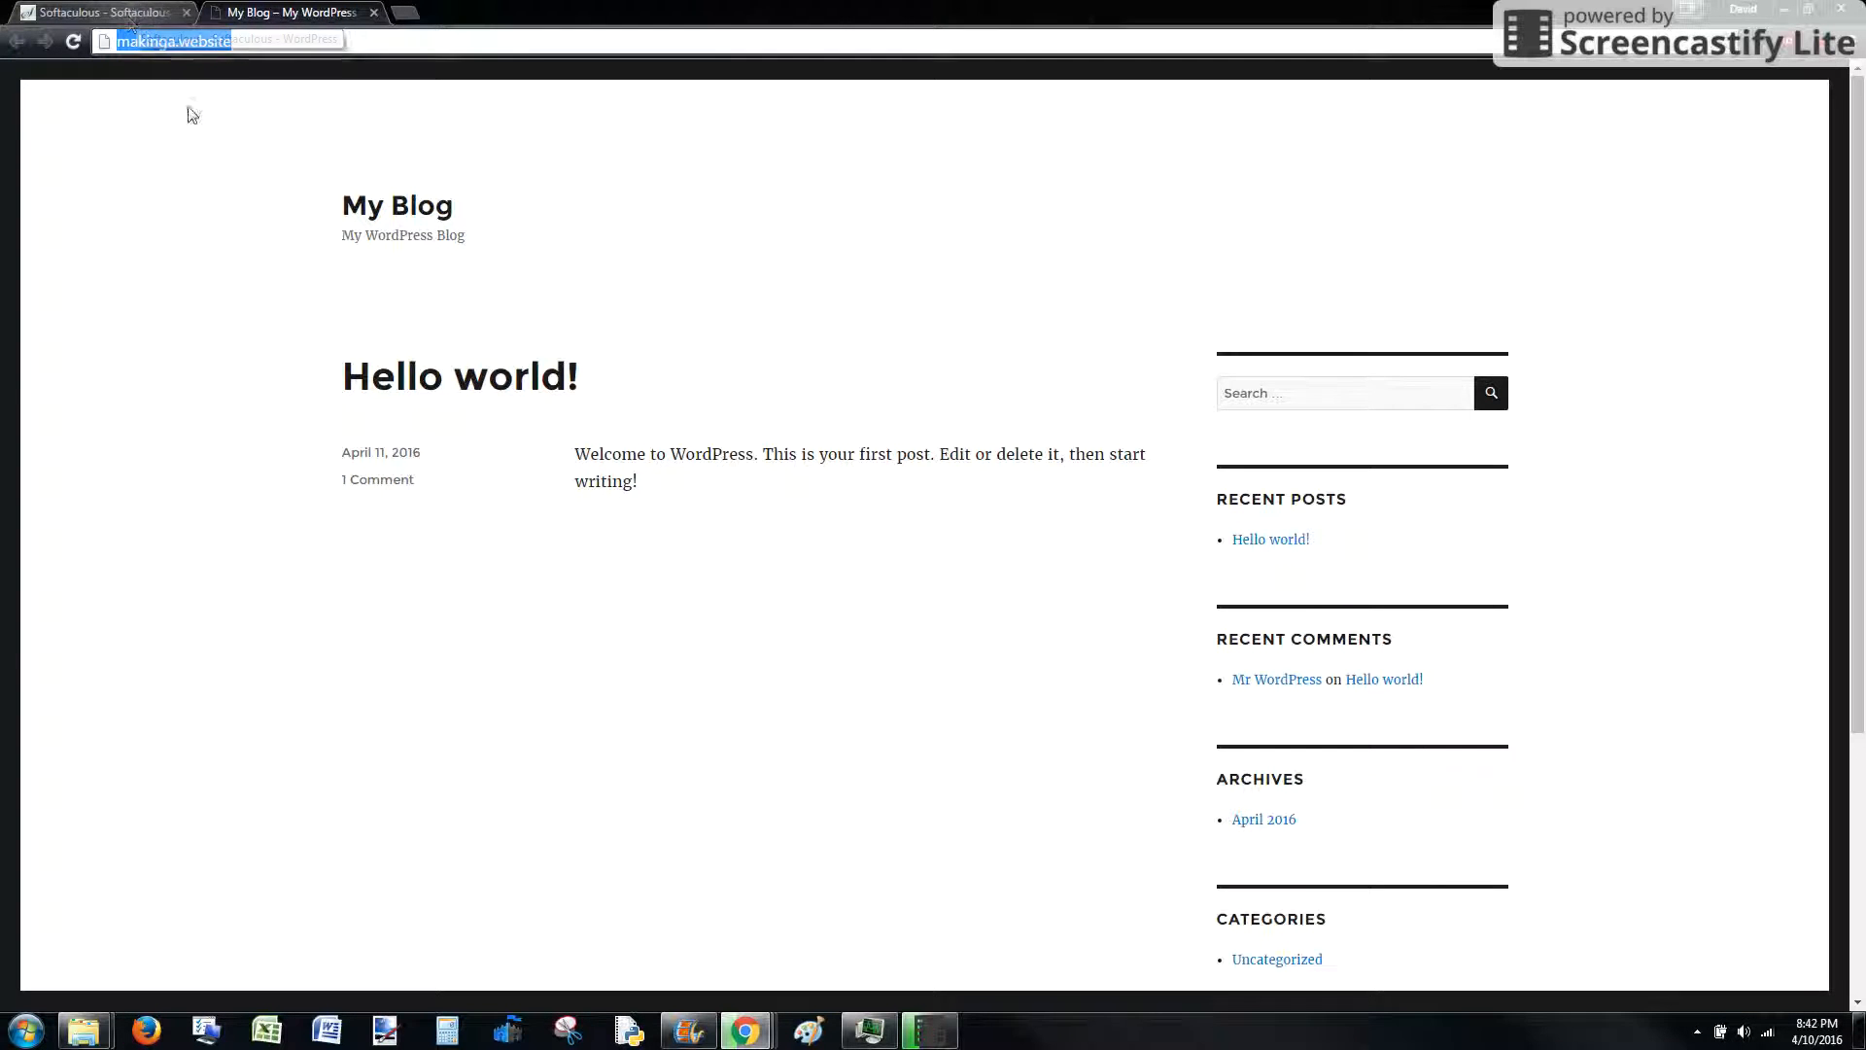
Open the Administrative URL login page in another tab
click(129, 20)
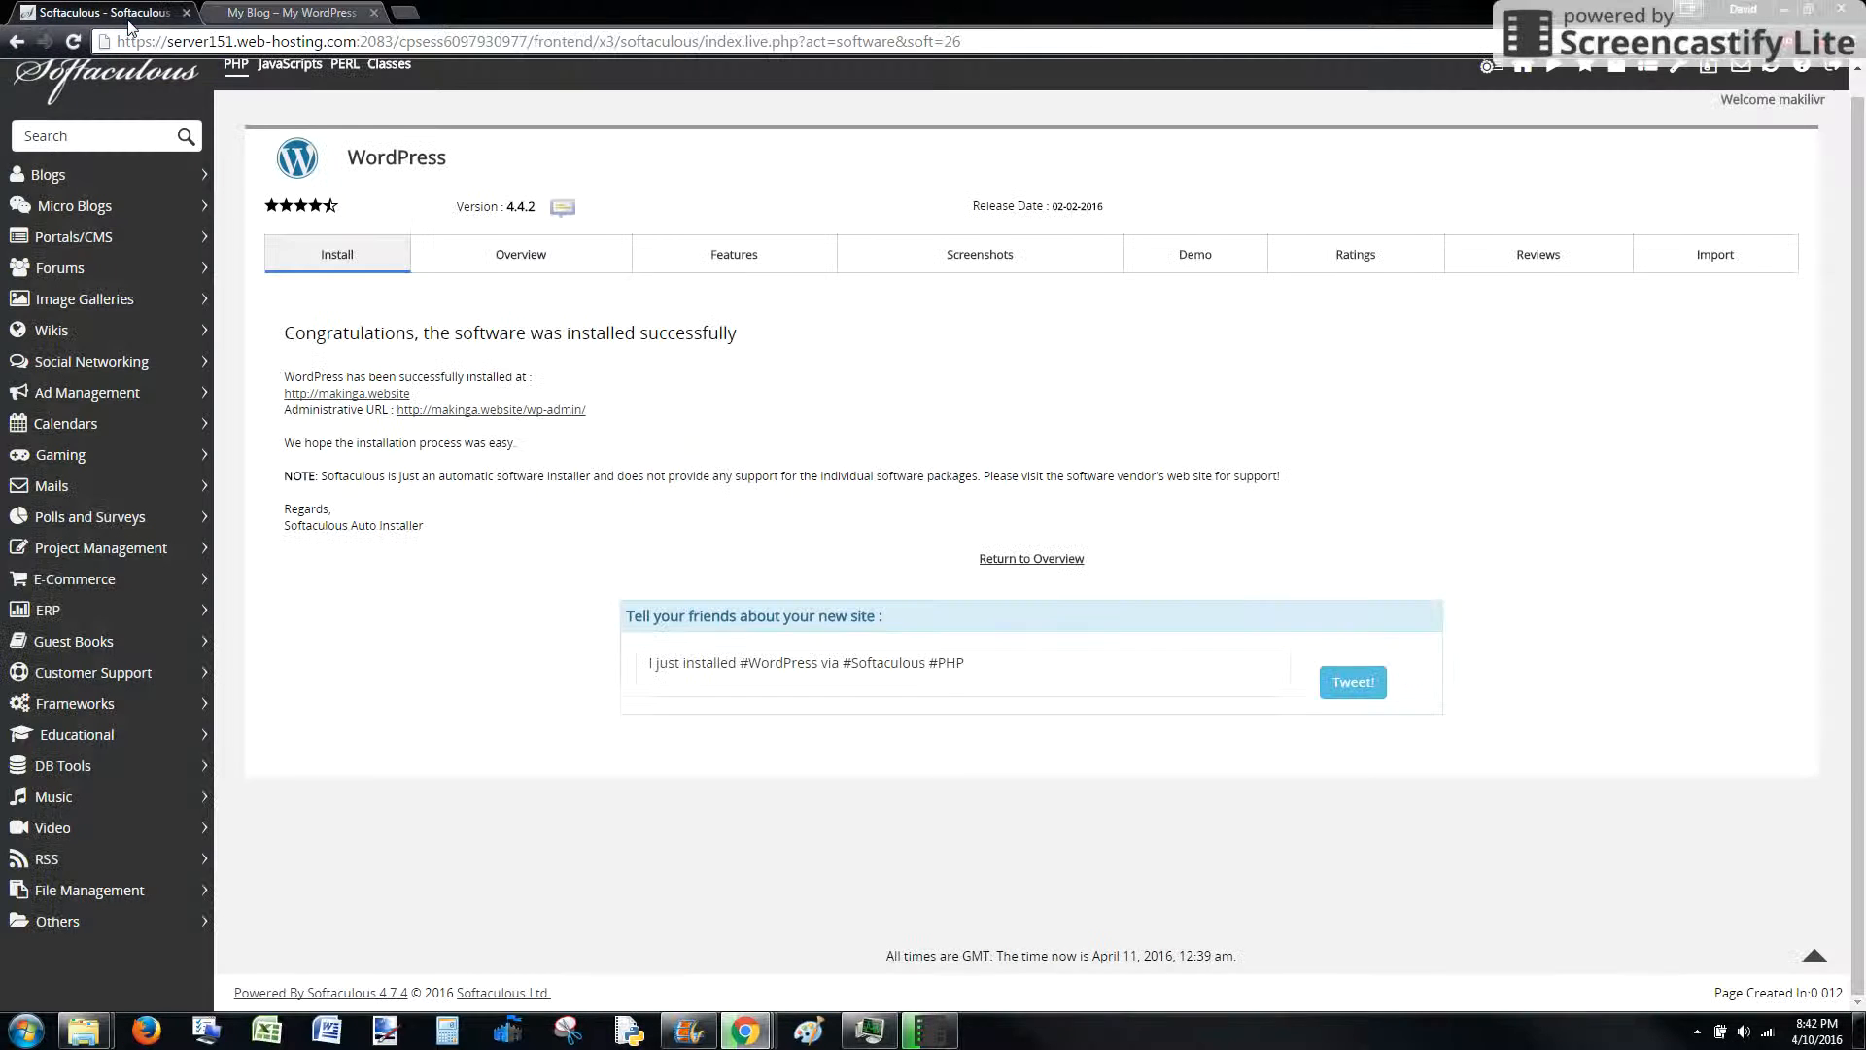
right_click(503, 414)
click(545, 430)
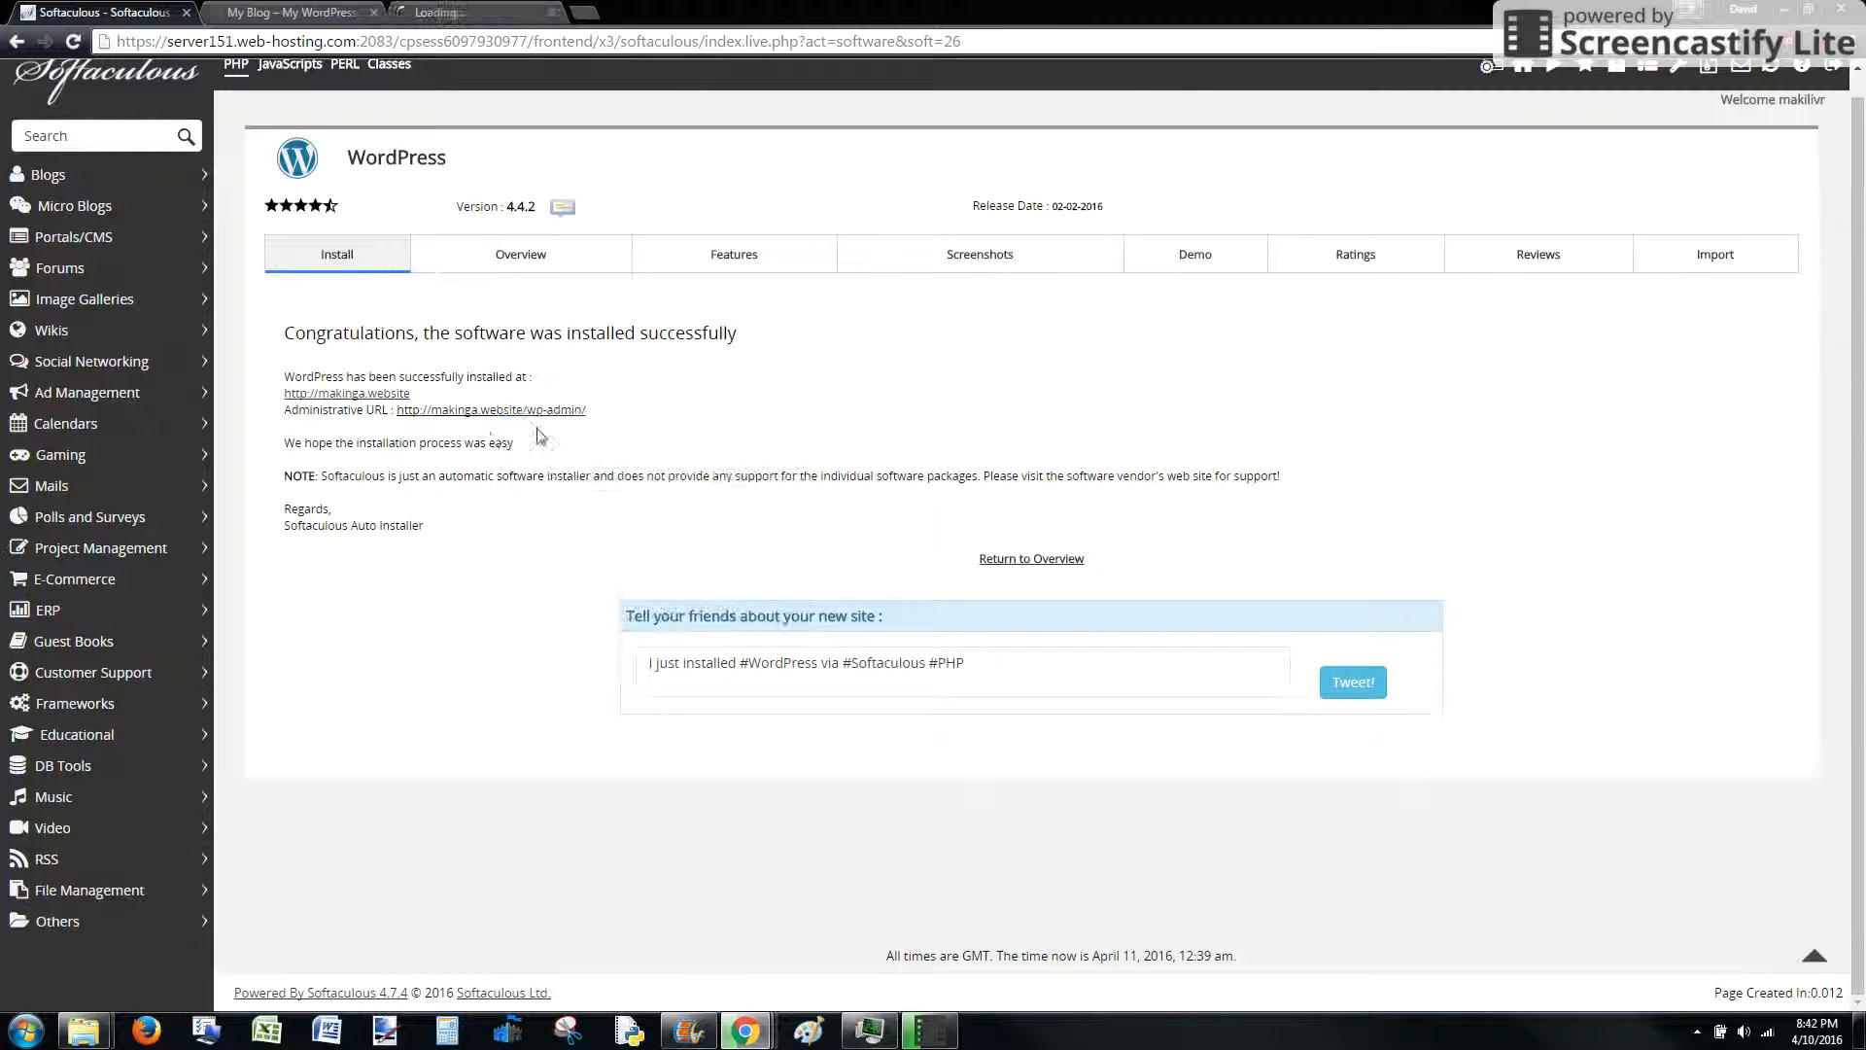
Log in to WordPress as admin using the account password
click(457, 16)
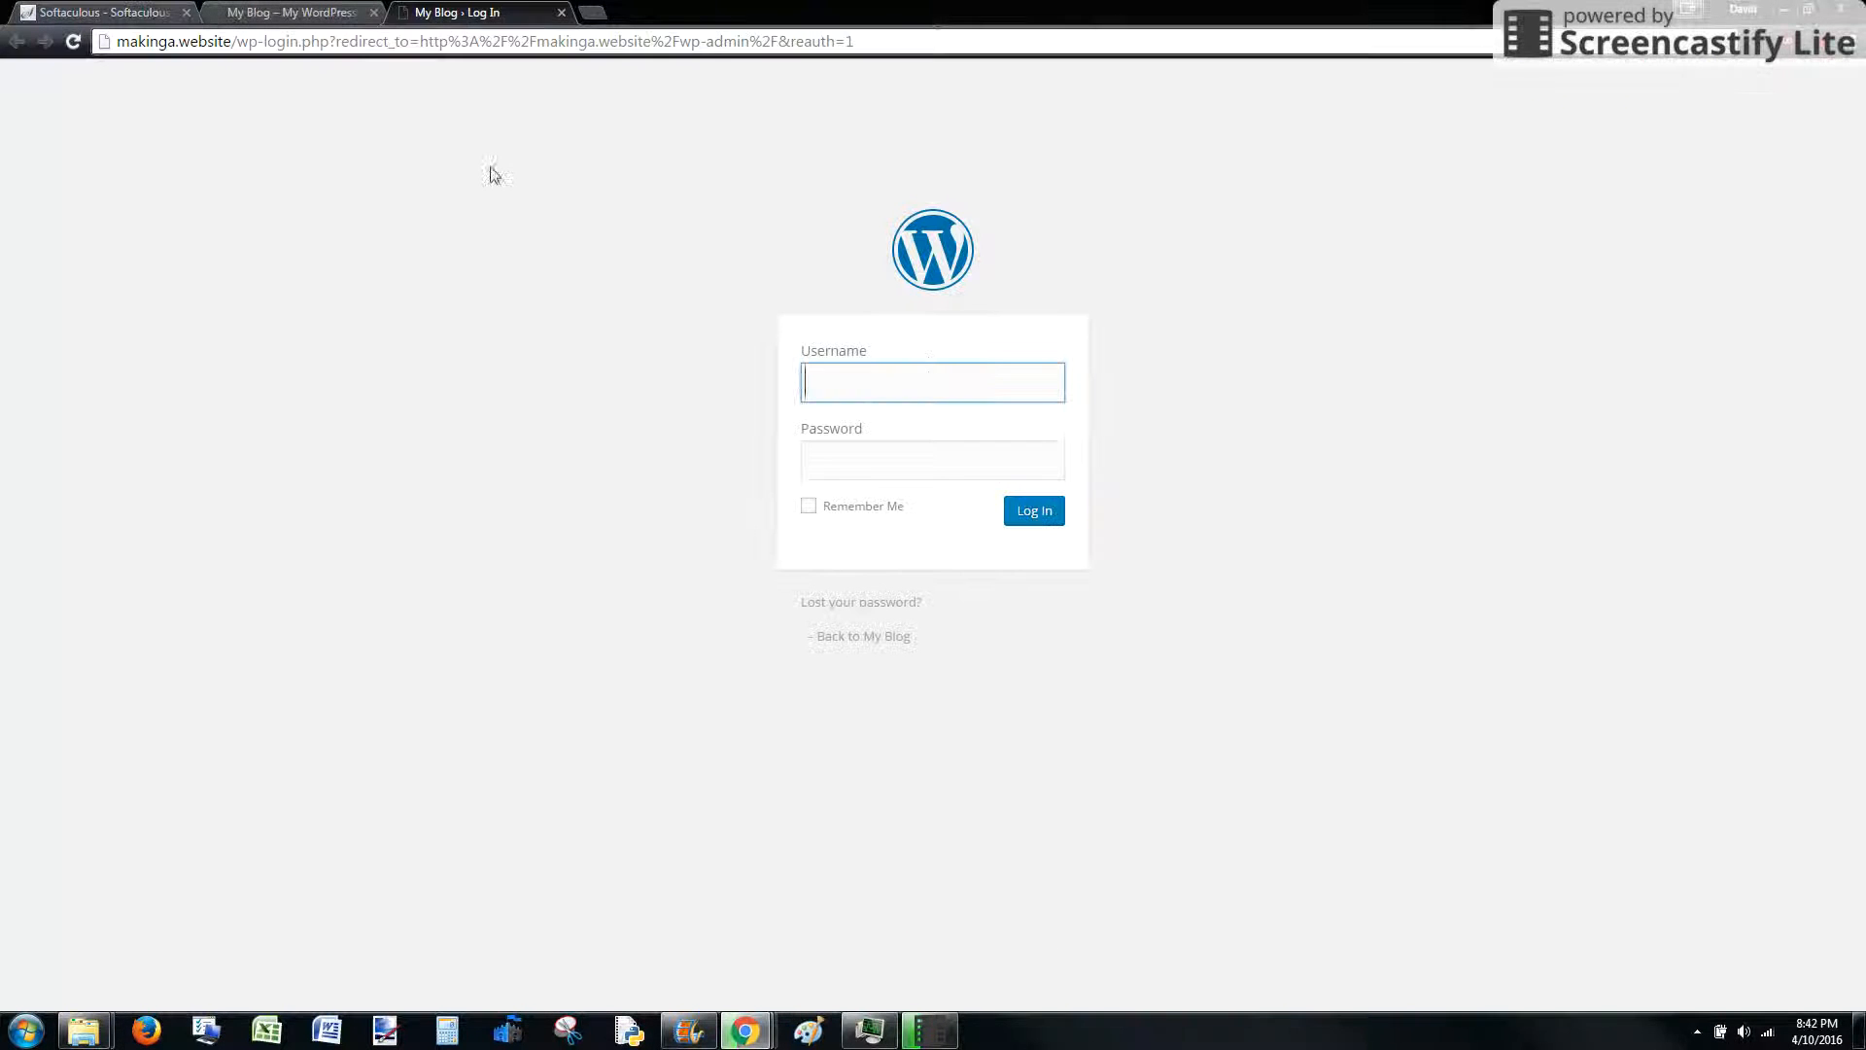
text(admin)
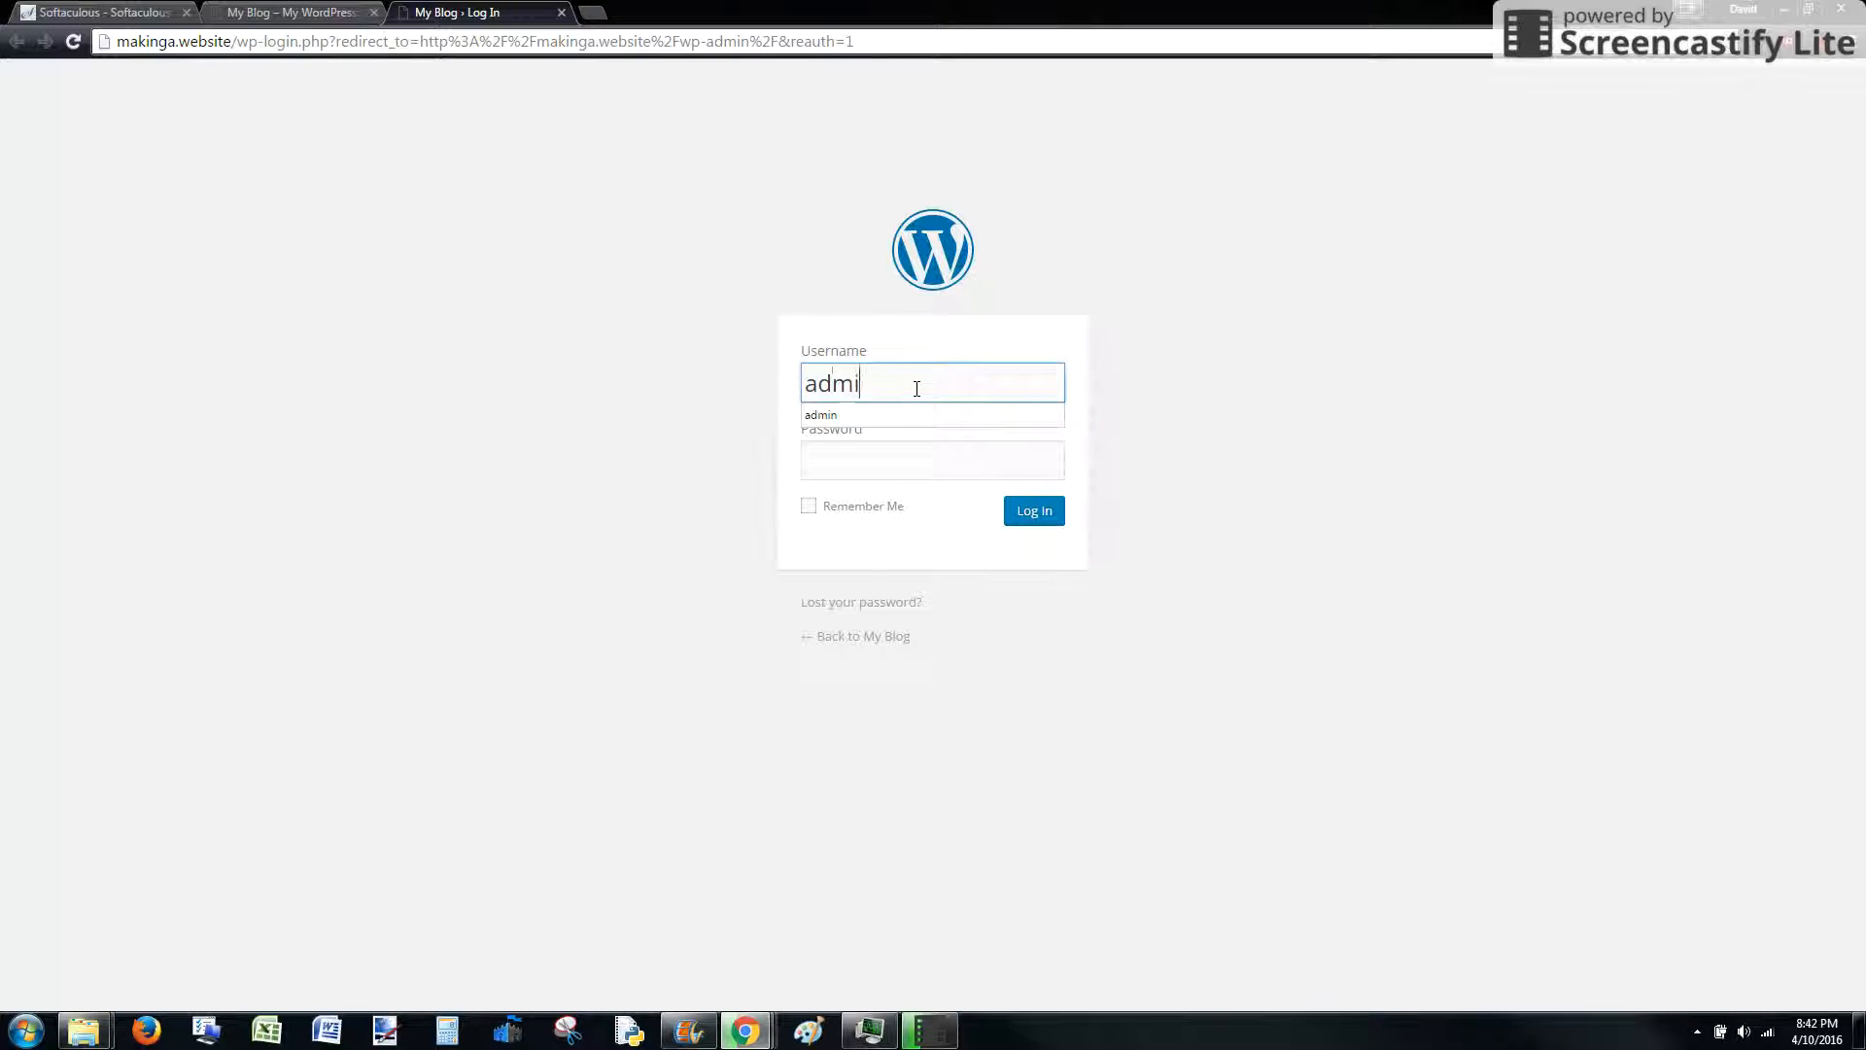
key(Tab)
text(••••)
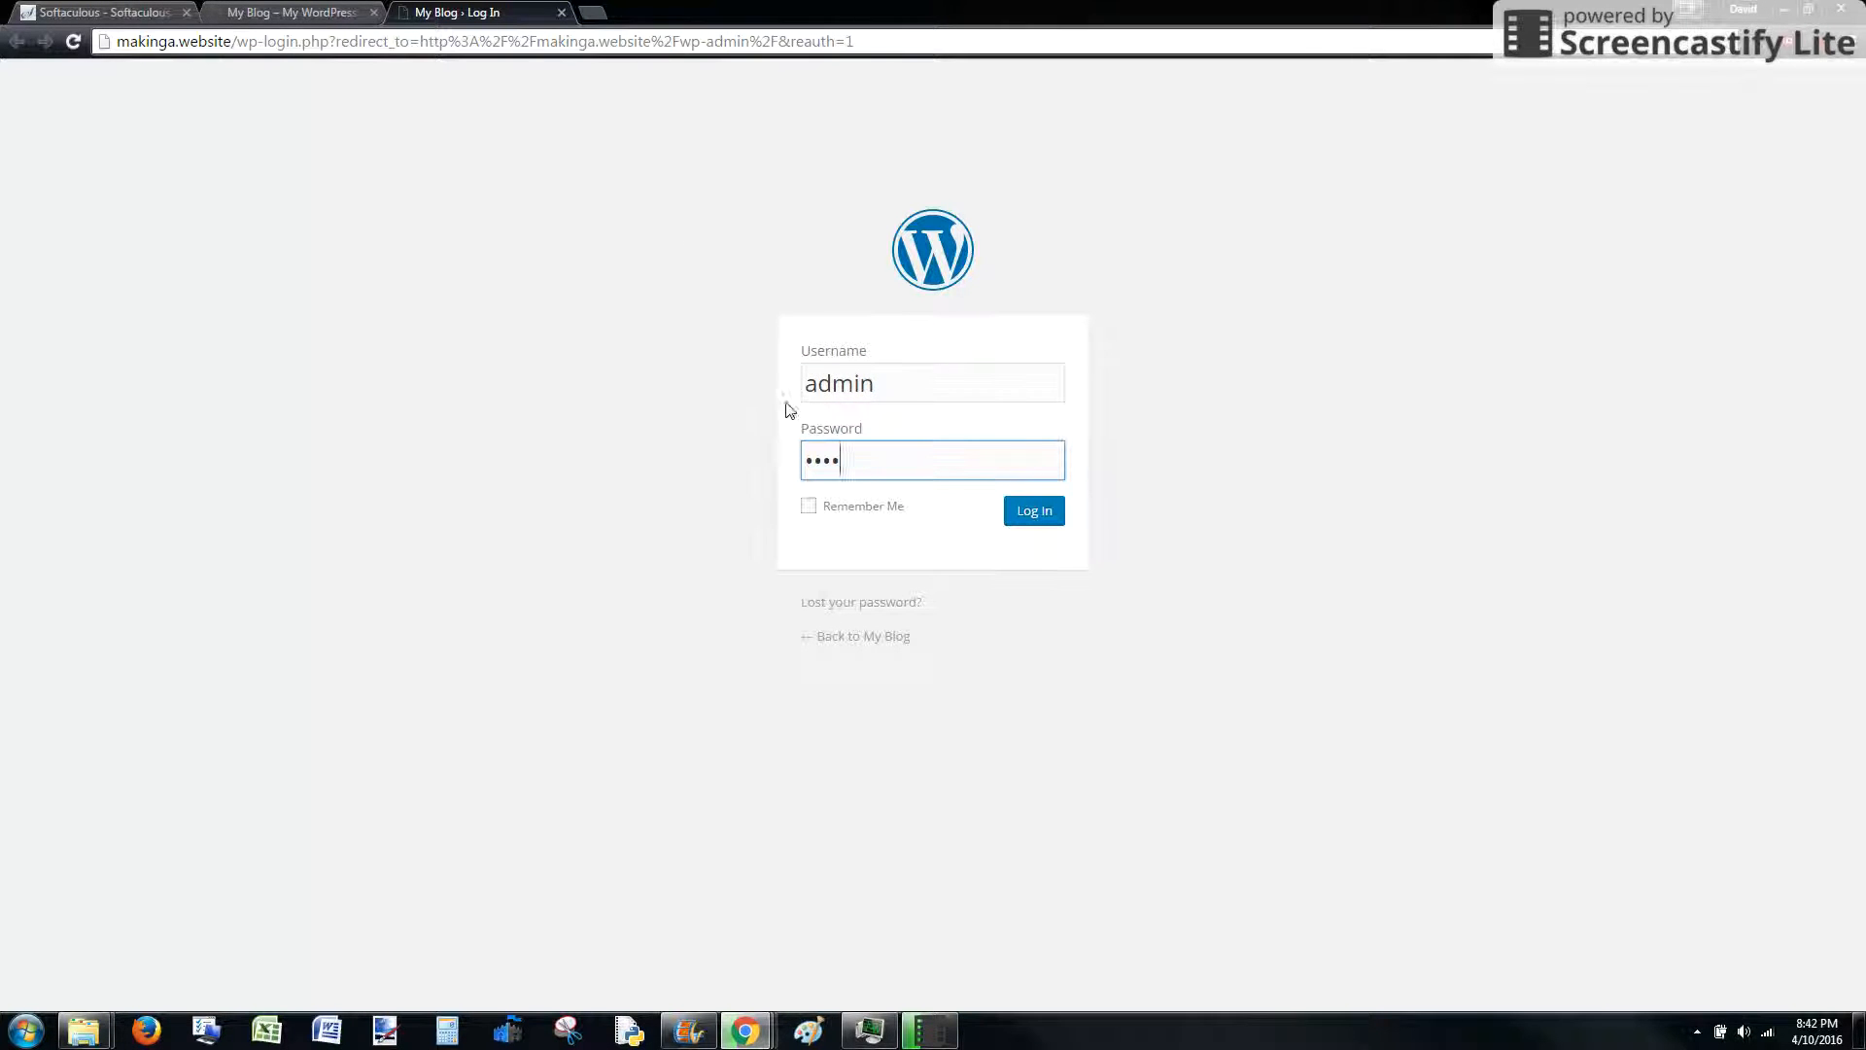
click(50, 12)
click(486, 12)
click(1048, 519)
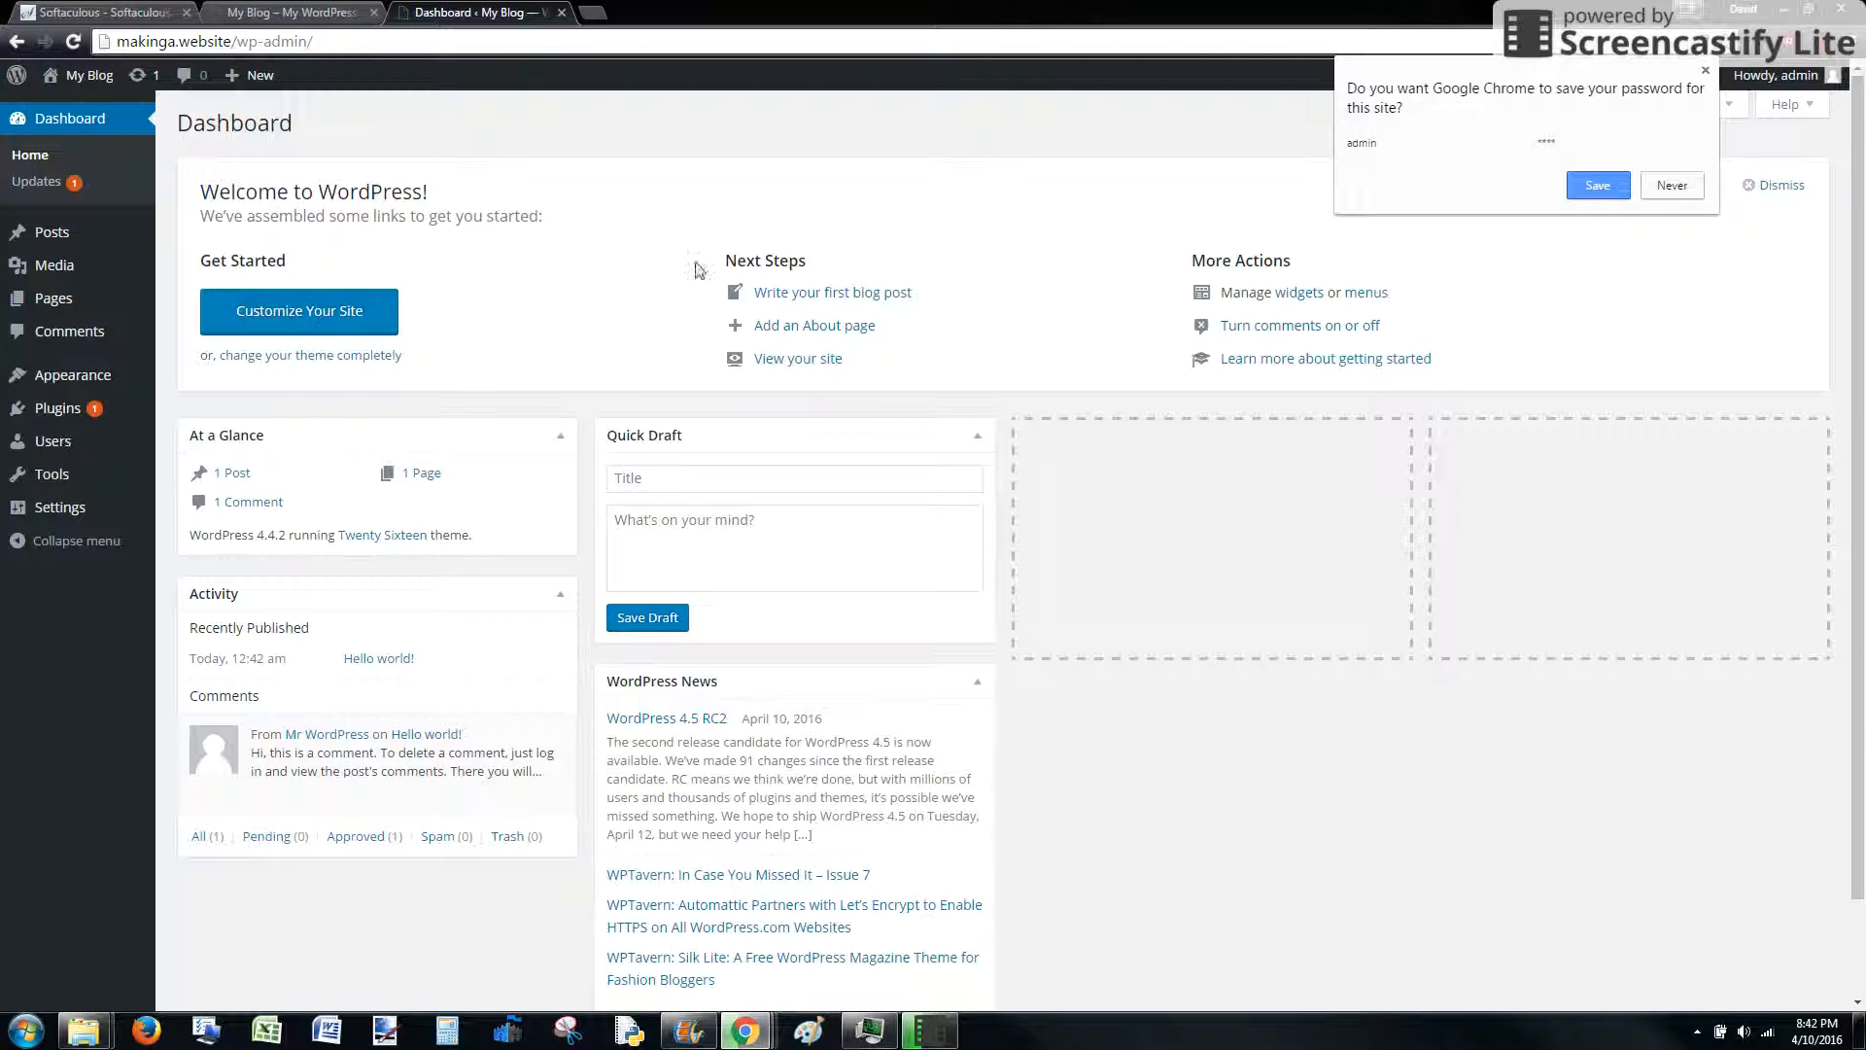
click(291, 13)
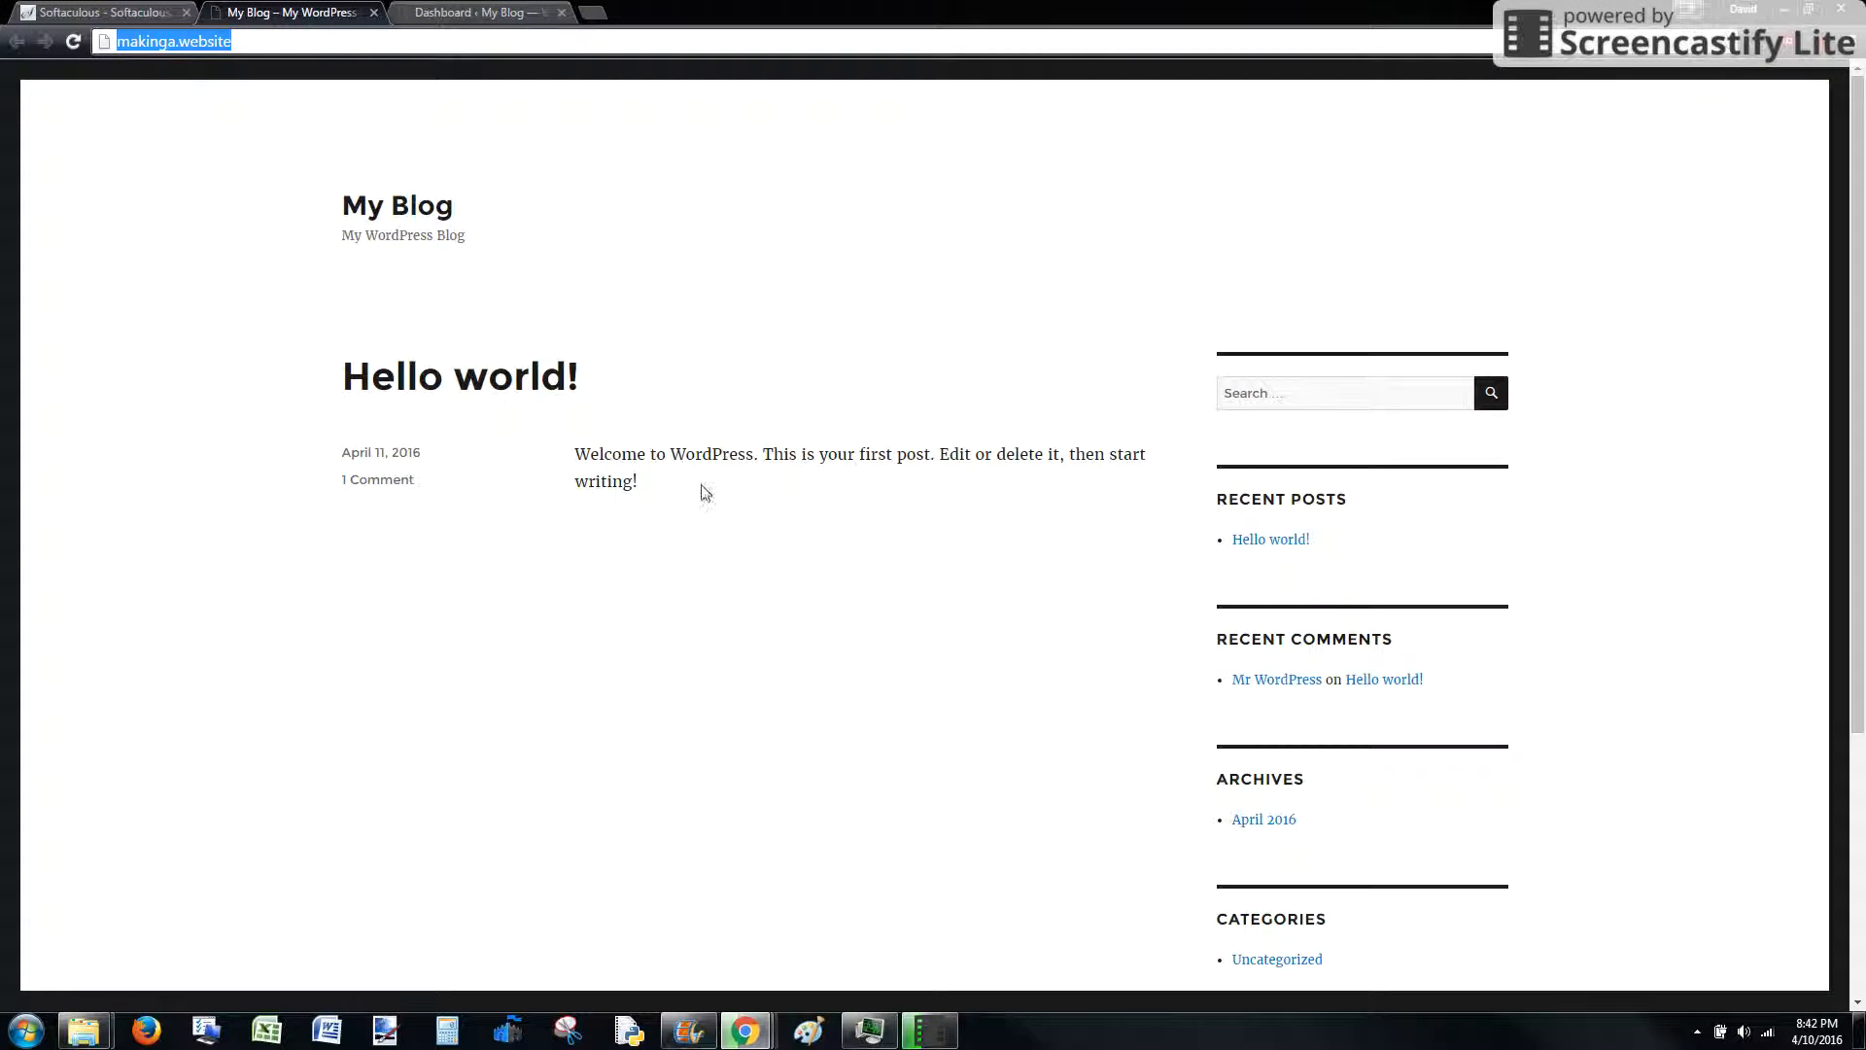
click(476, 13)
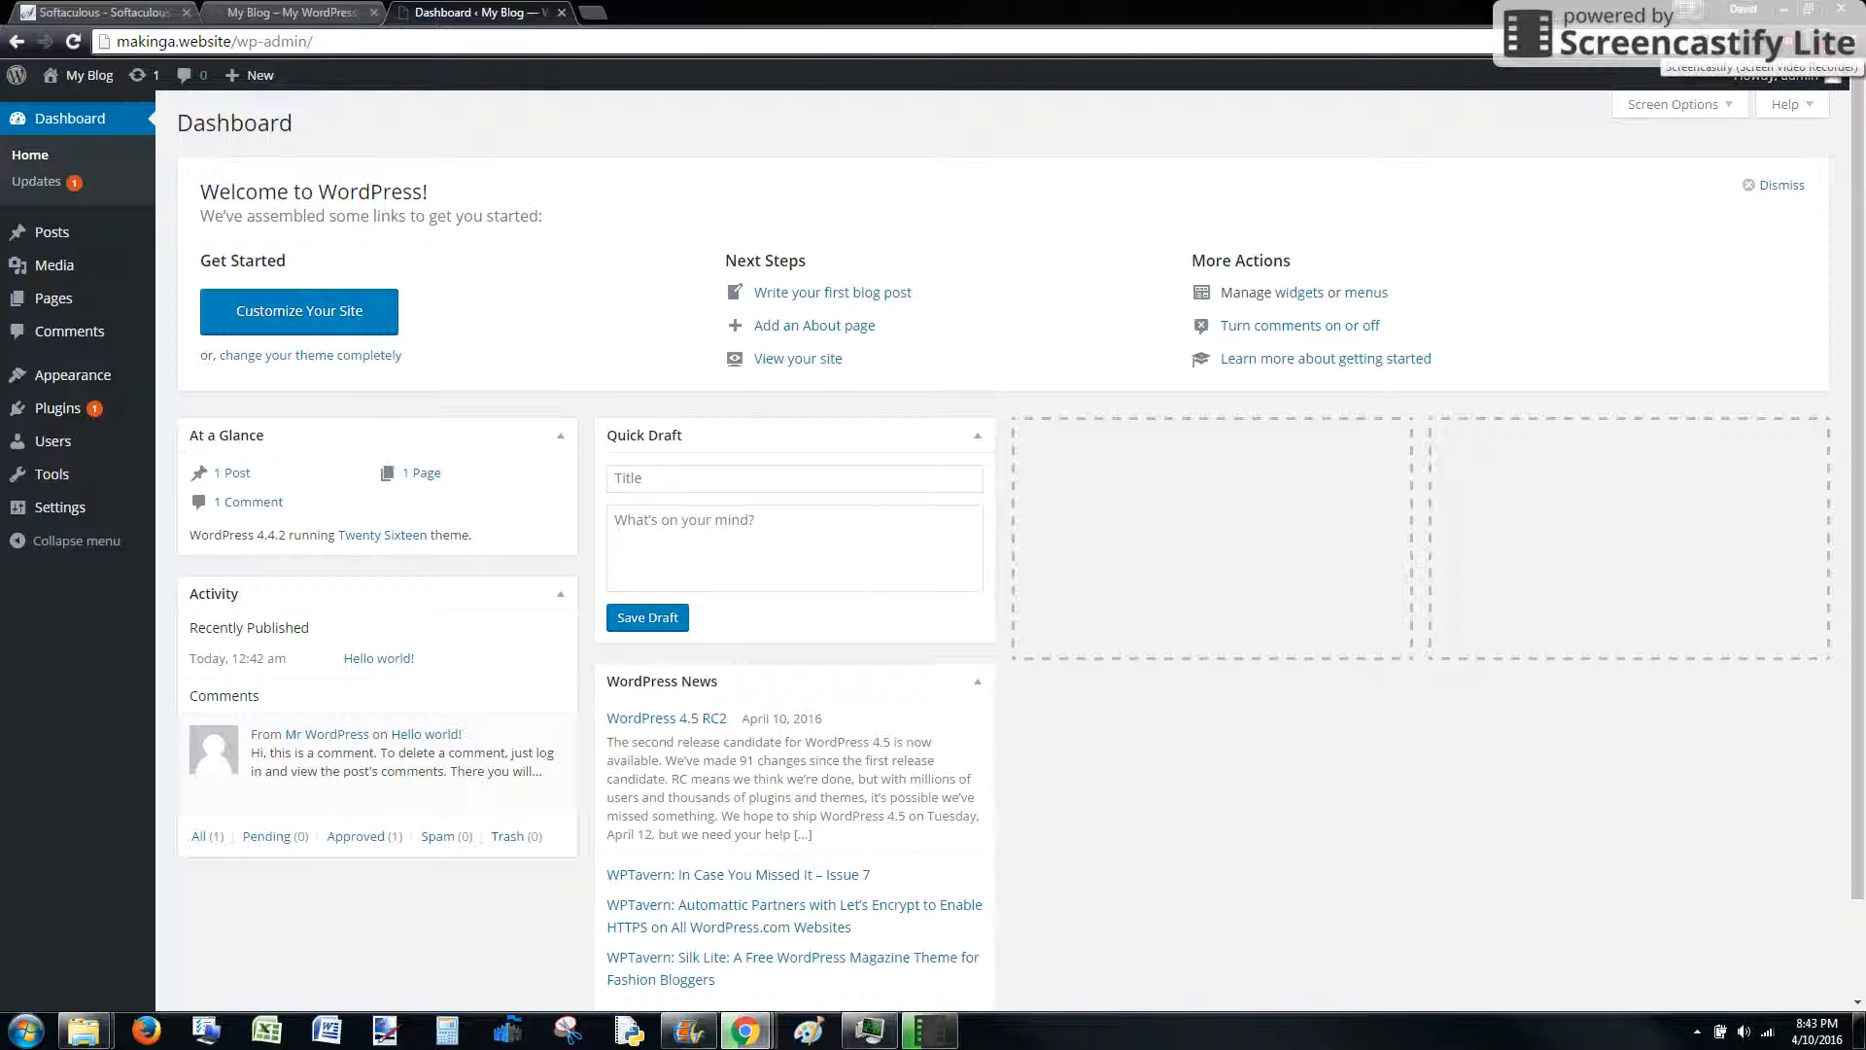
click(1834, 41)
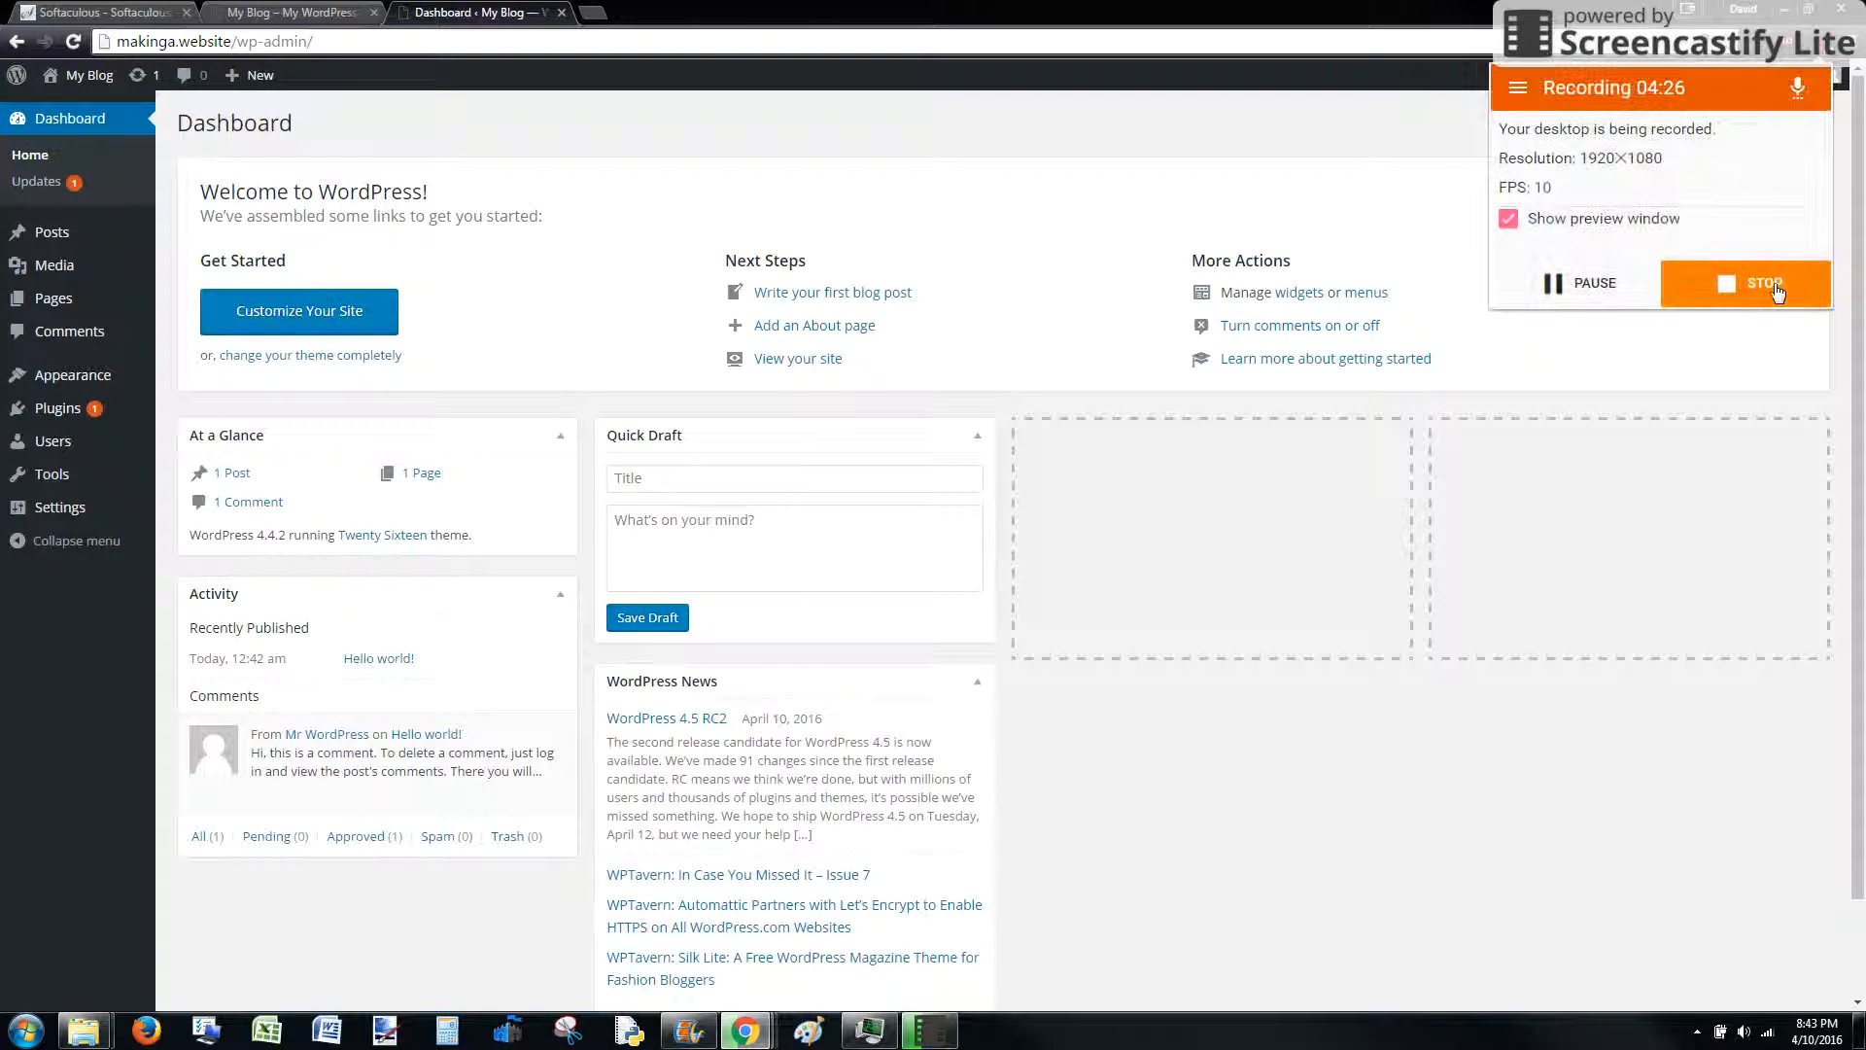